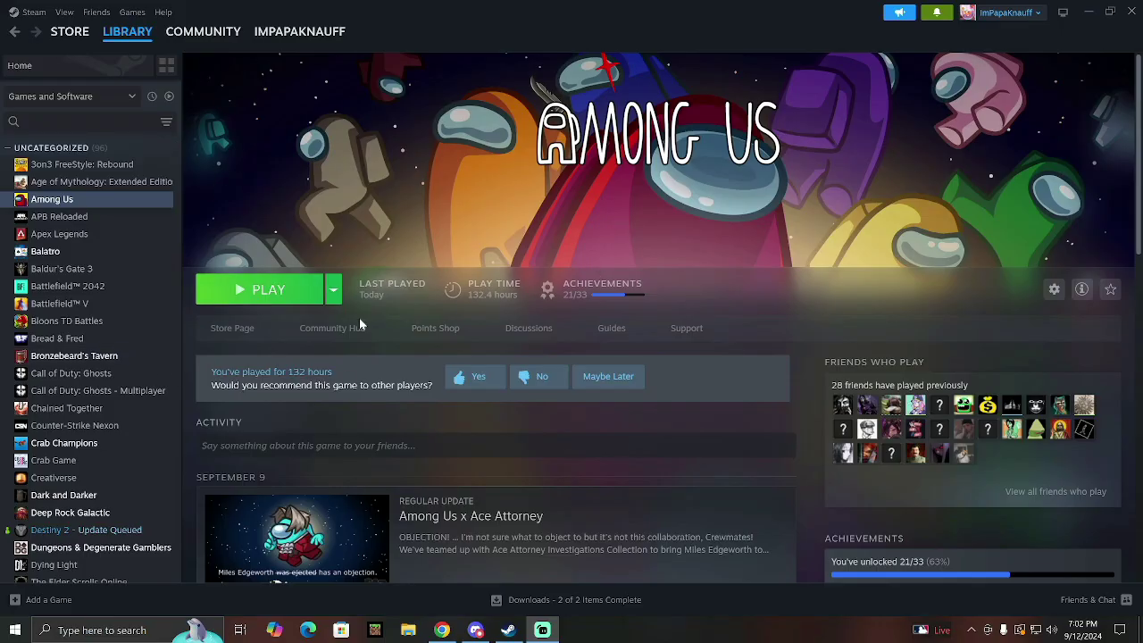
- Download ToU.v5.0.4.zip (94.3 MB) from the Town of Us v5.0.4 release and show it in Downloads
left_click(443, 631)
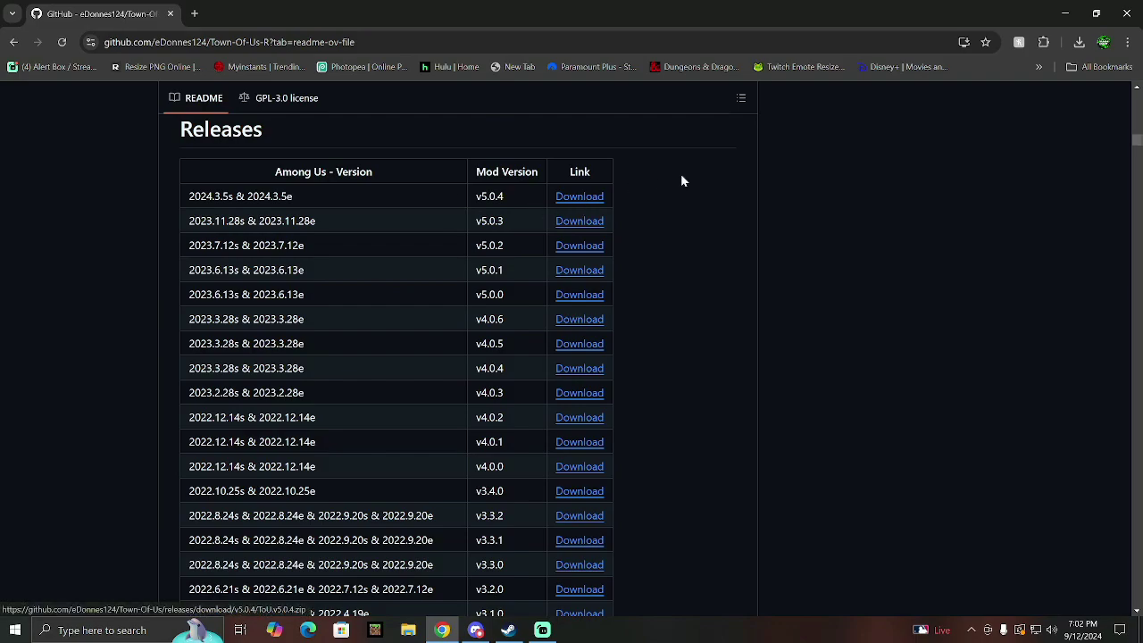
left_click(581, 198)
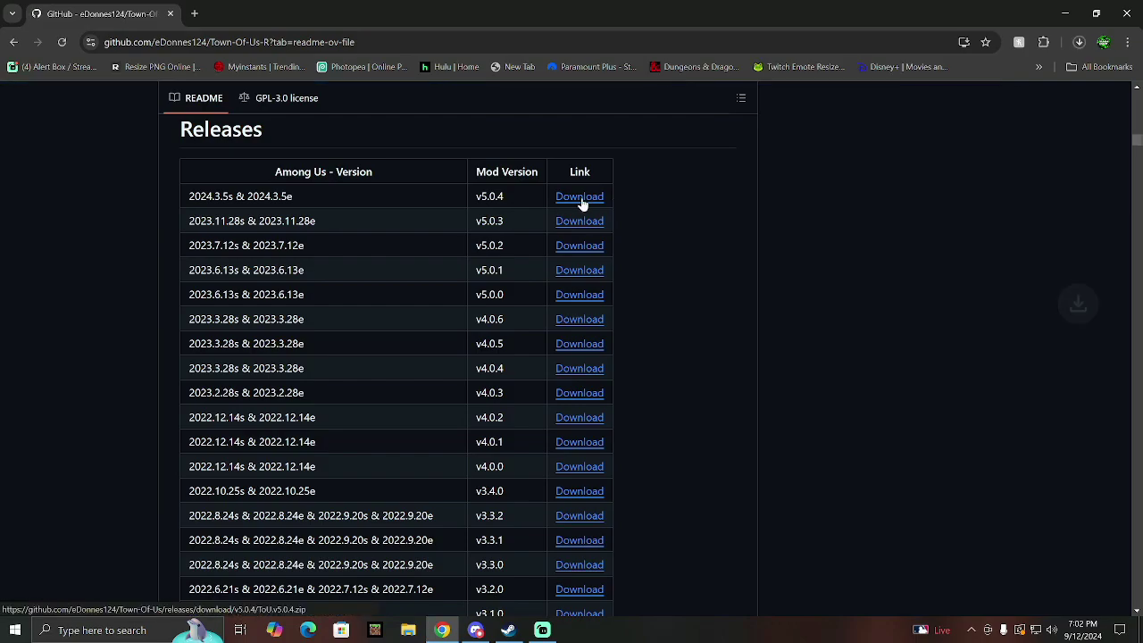
left_click(1078, 50)
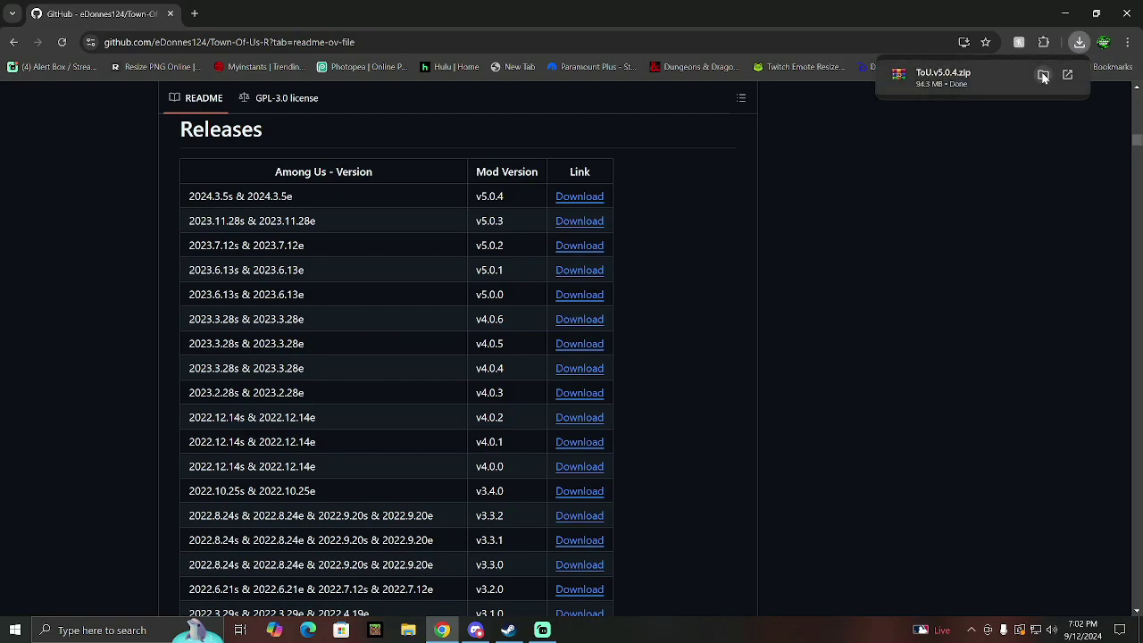
left_click(1042, 74)
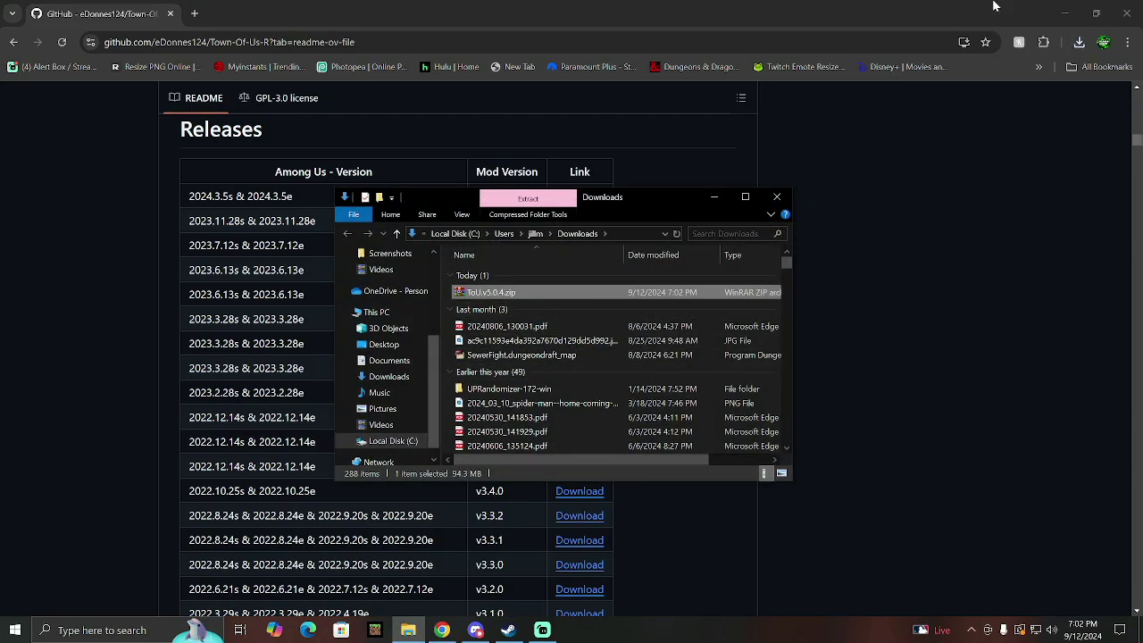
- Minimize Chrome and Steam and create a new folder on the desktop
left_click(1065, 16)
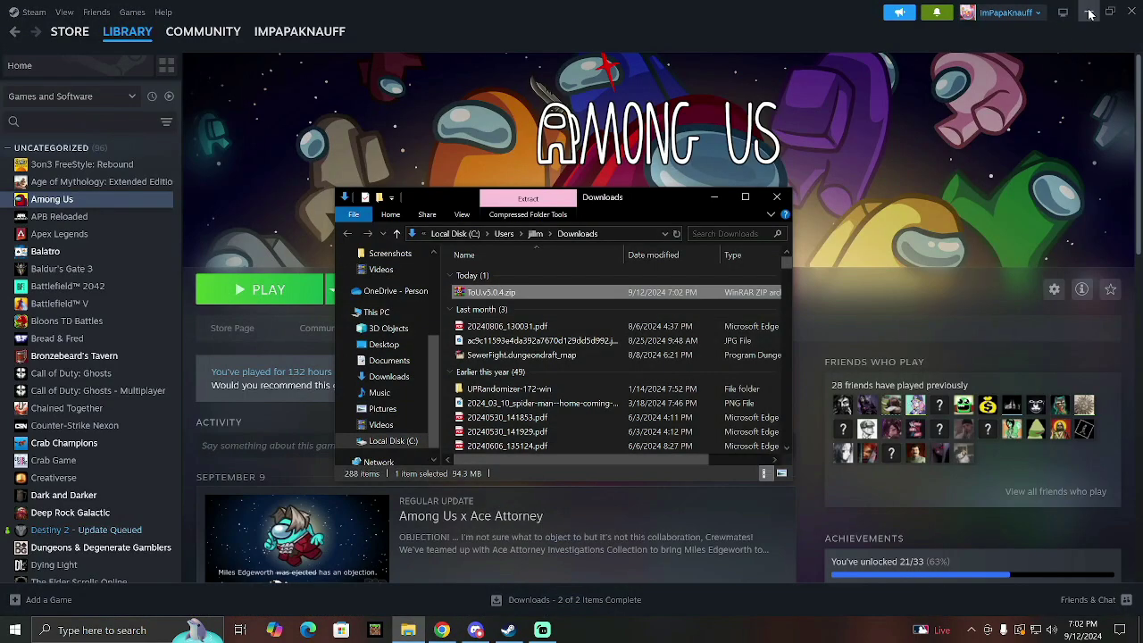
left_click(1087, 12)
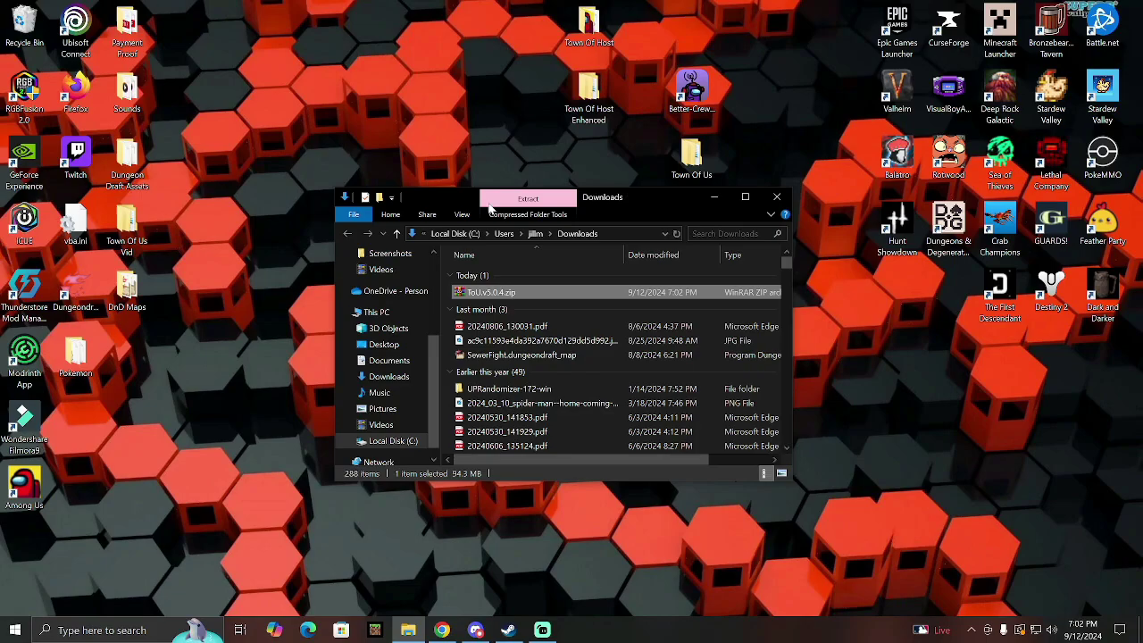
left_click(422, 108)
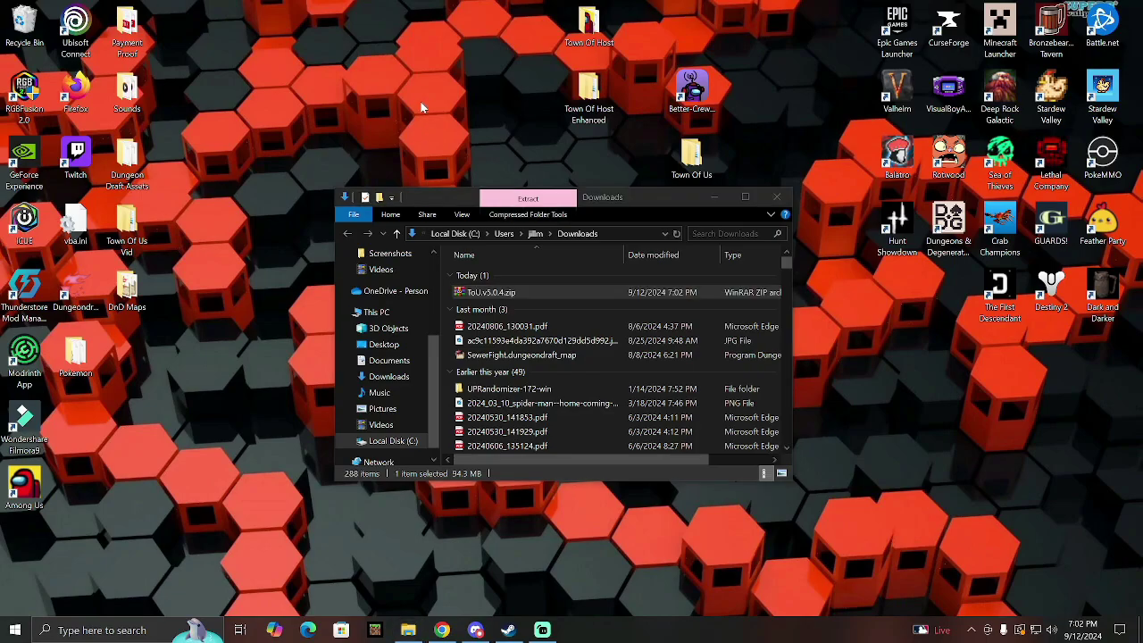
right_click(422, 107)
mouse_move(500, 253)
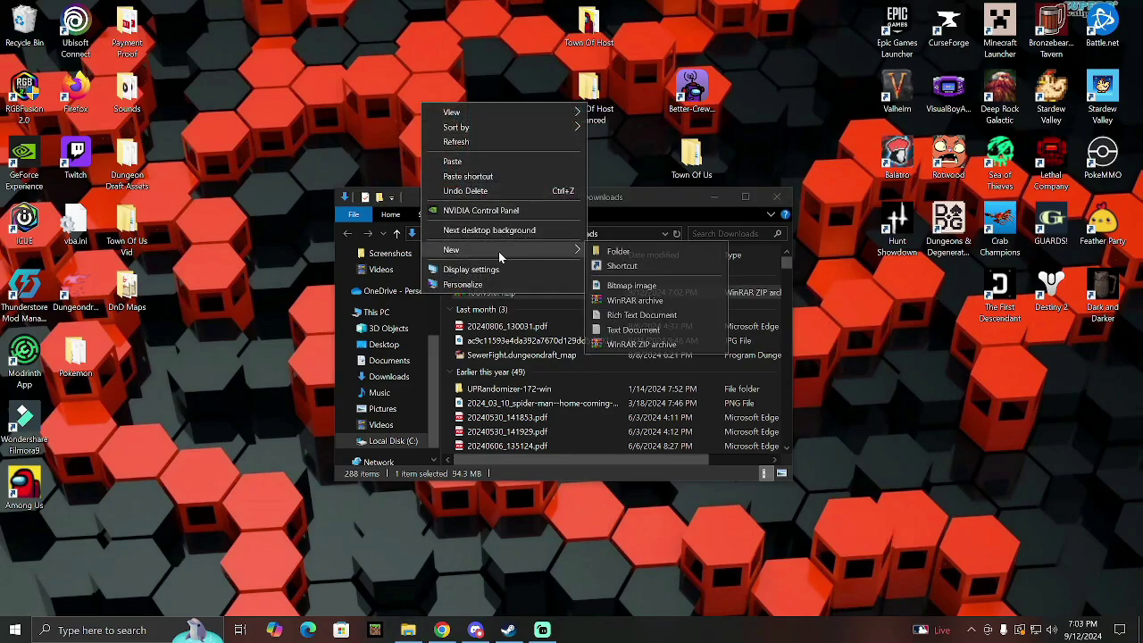
left_click(617, 254)
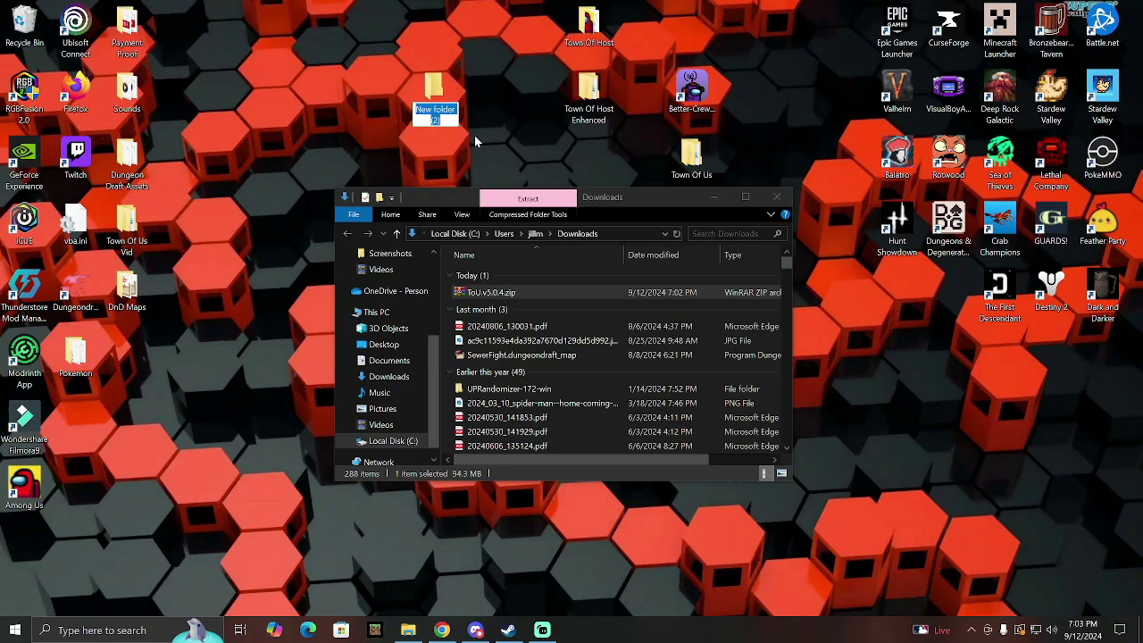
- Name the folder 'Town Of Us Files' and move ToU.v5.0.4.zip from Downloads into it
type("Town Of")
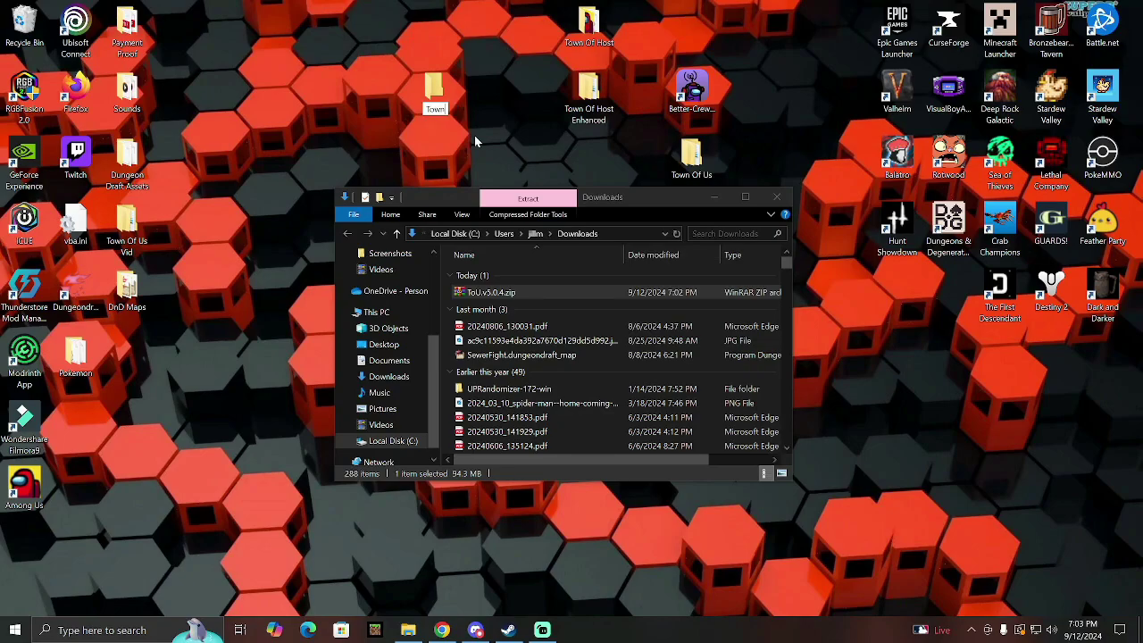
type(" US")
key("BackSpace")
type("s Files")
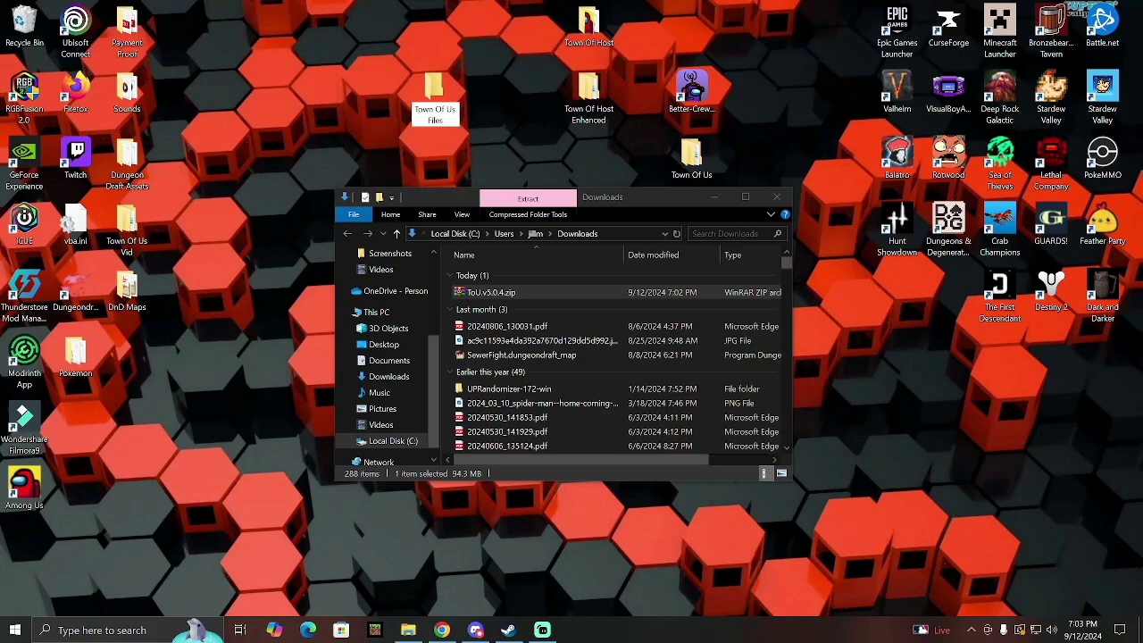
key("Return")
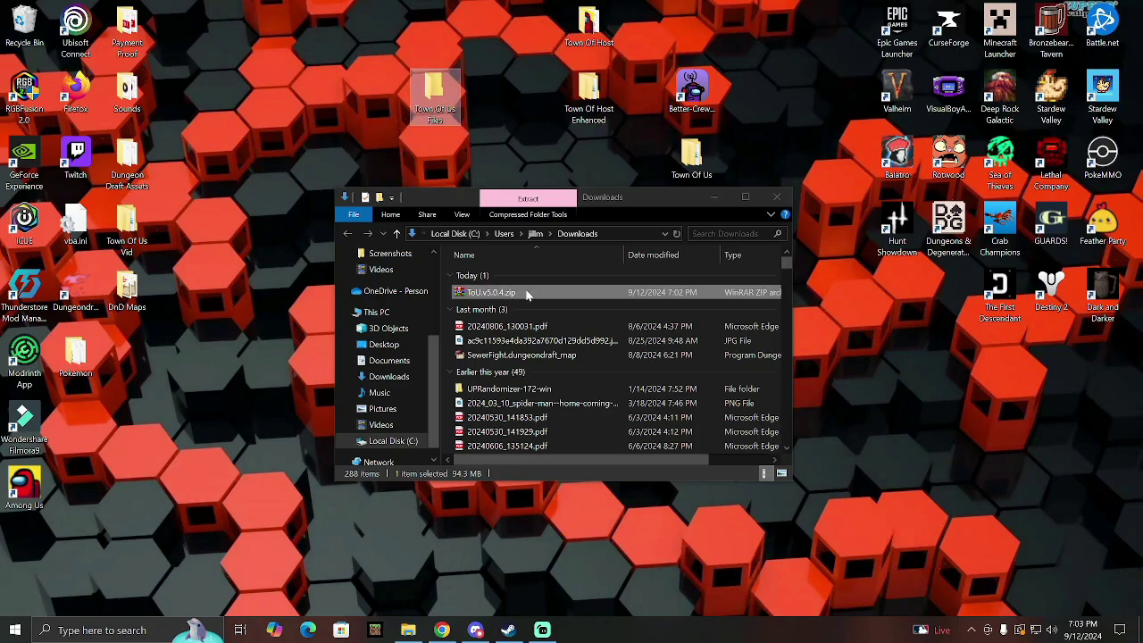
left_click(530, 292)
mouse_move(530, 292)
left_mouse_down()
mouse_move(426, 156)
mouse_move(432, 96)
left_mouse_up()
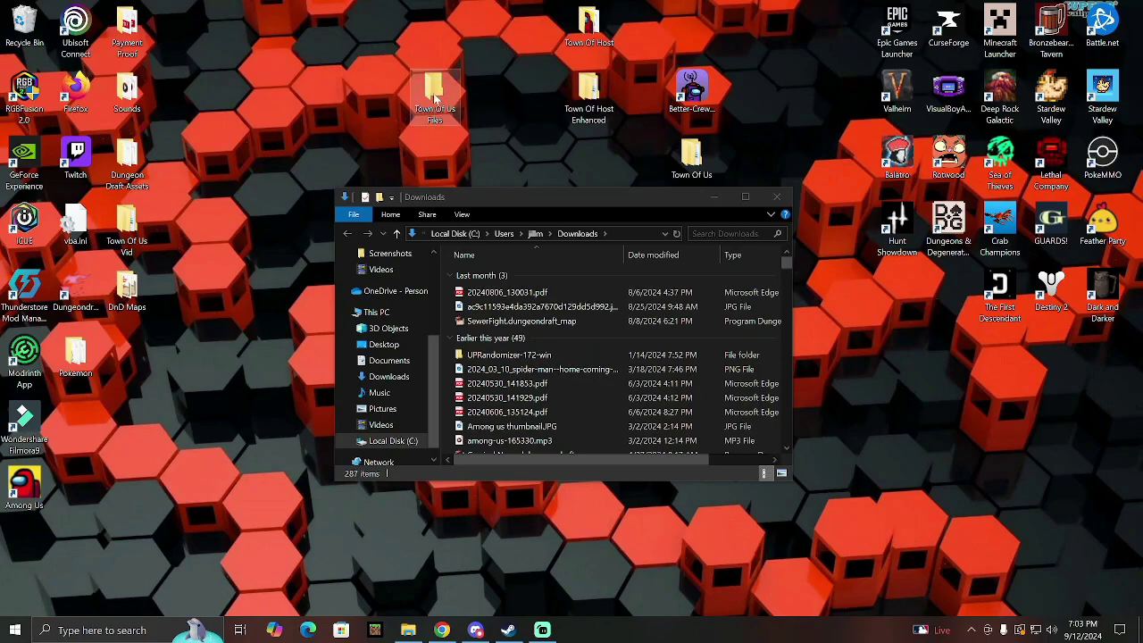
- Extract ToU.v5.0.4.zip inside Town Of Us Files and check the resulting Tou folder
double_click(434, 99)
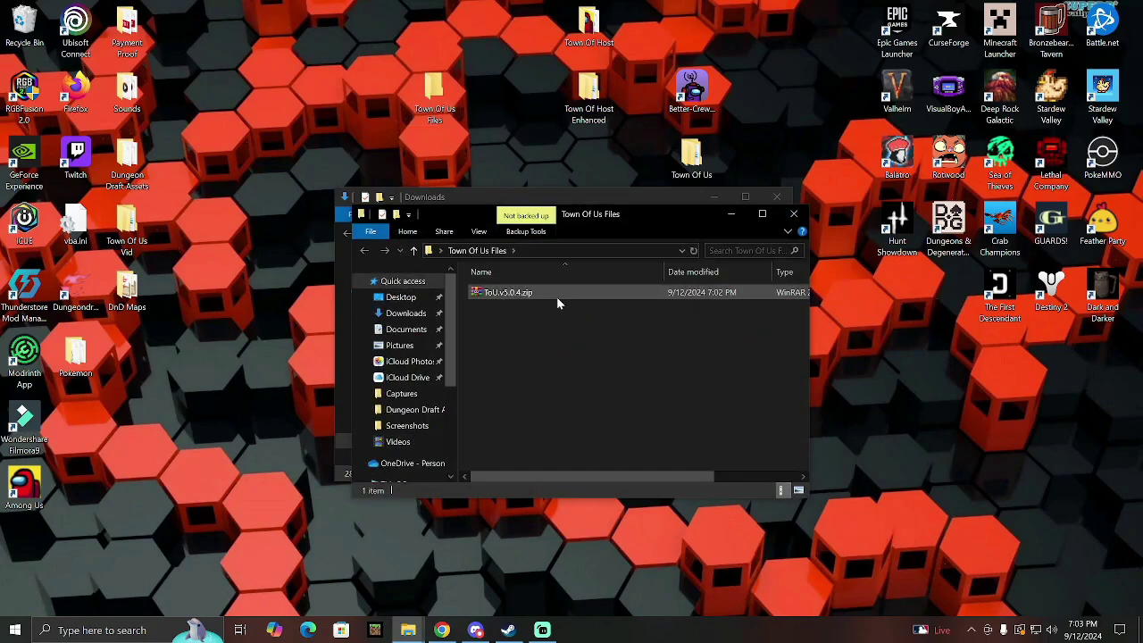
left_click(558, 294)
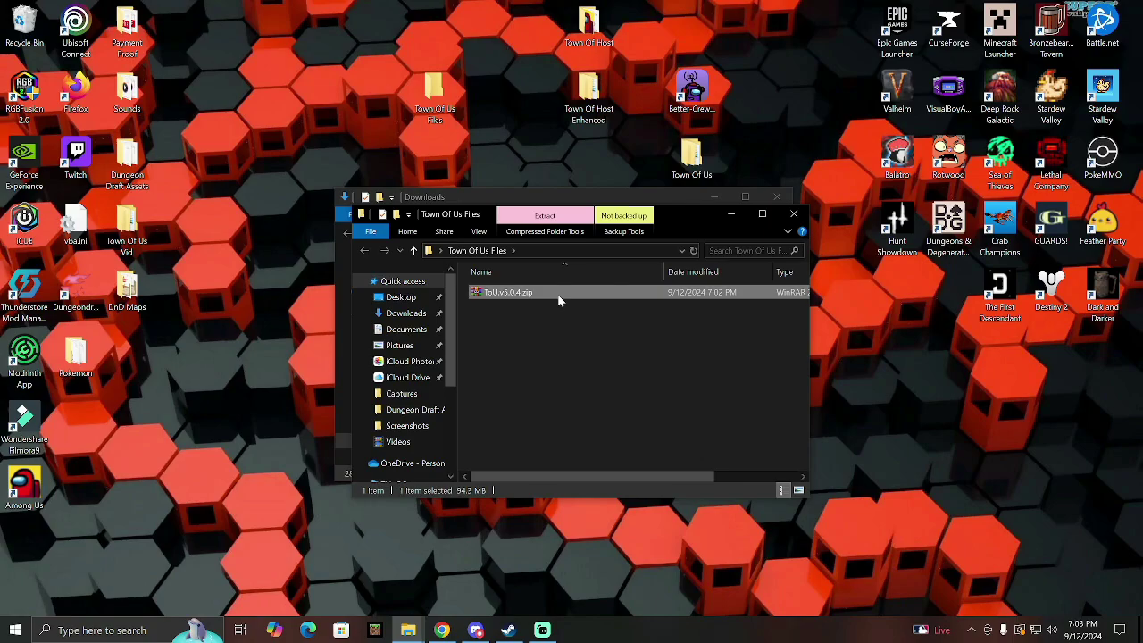
right_click(557, 300)
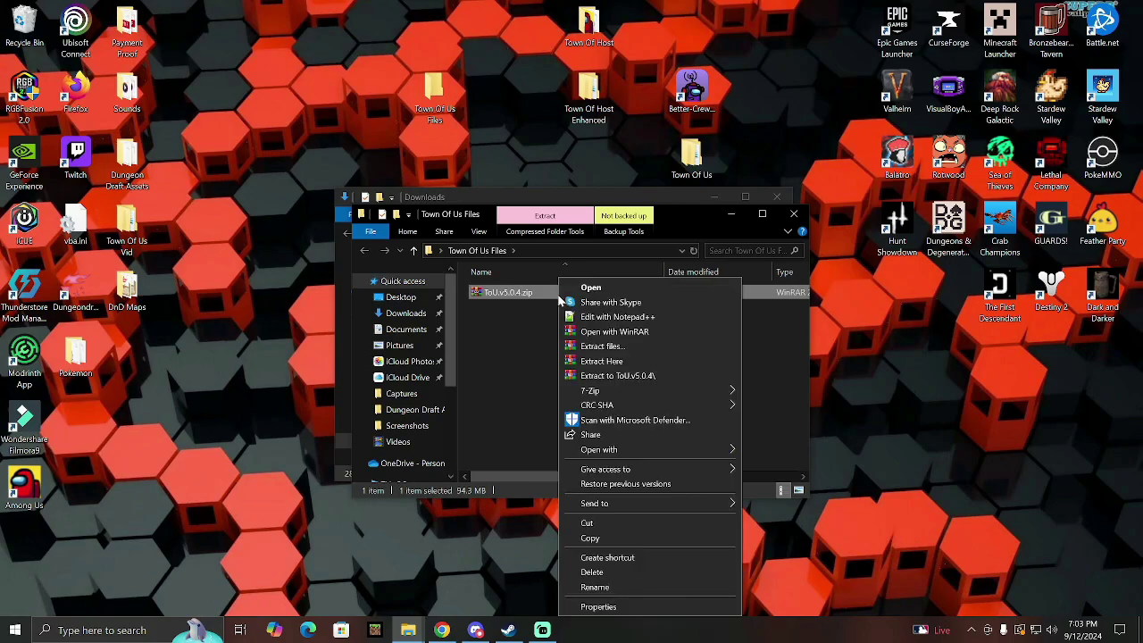
left_click(650, 361)
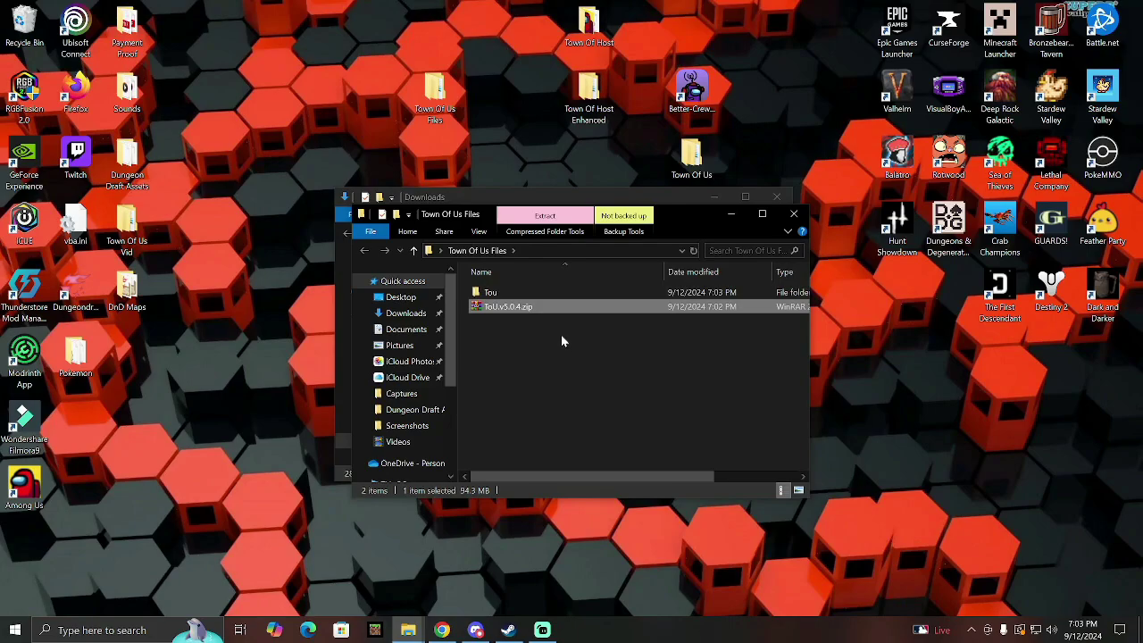
double_click(537, 292)
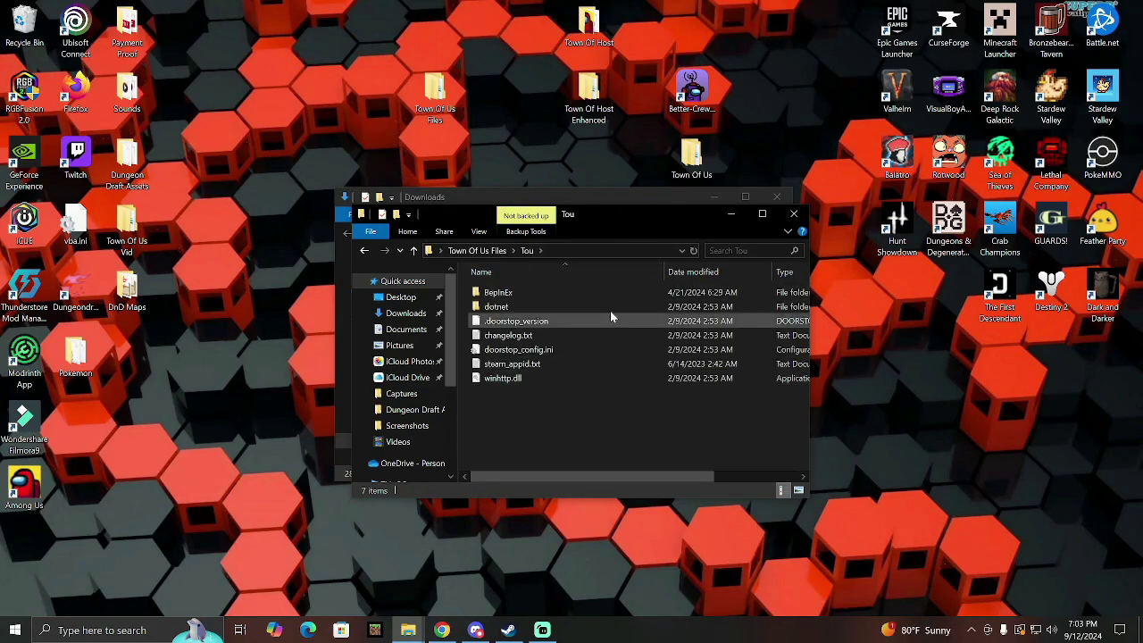
left_click(728, 217)
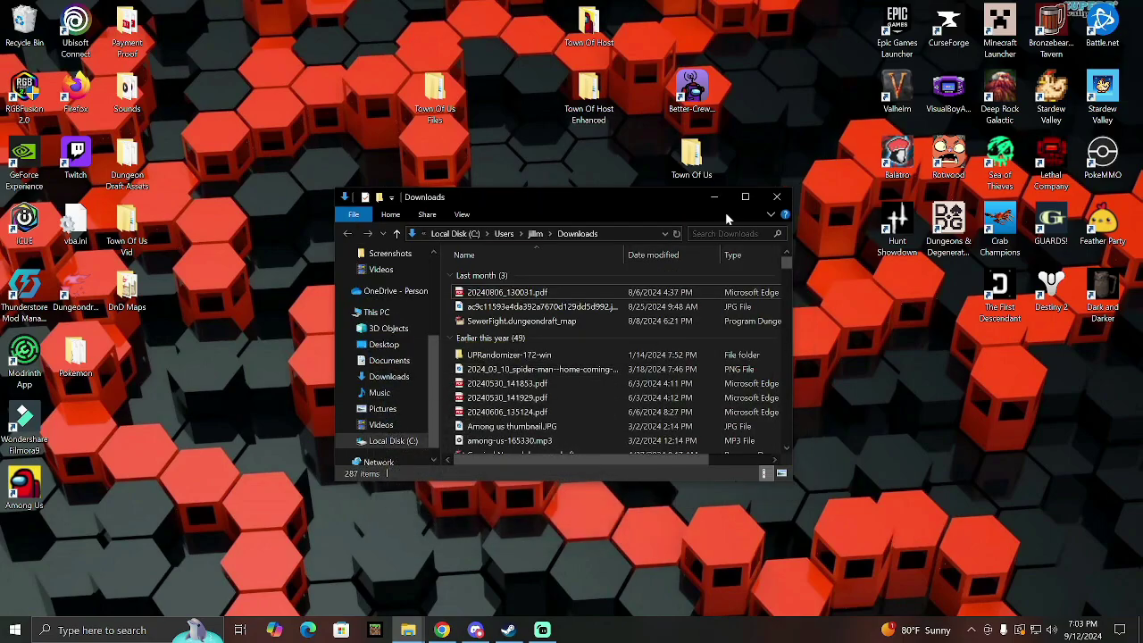
- Set Among Us's Beta Participation to public-beta in its Steam properties
left_click(508, 629)
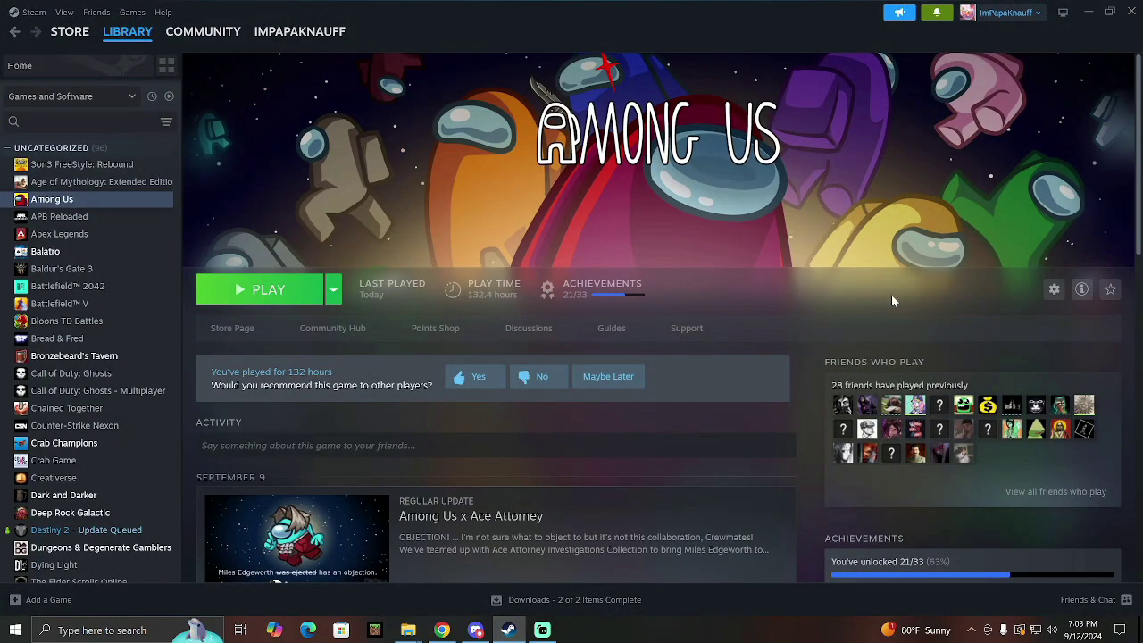
left_click(1054, 294)
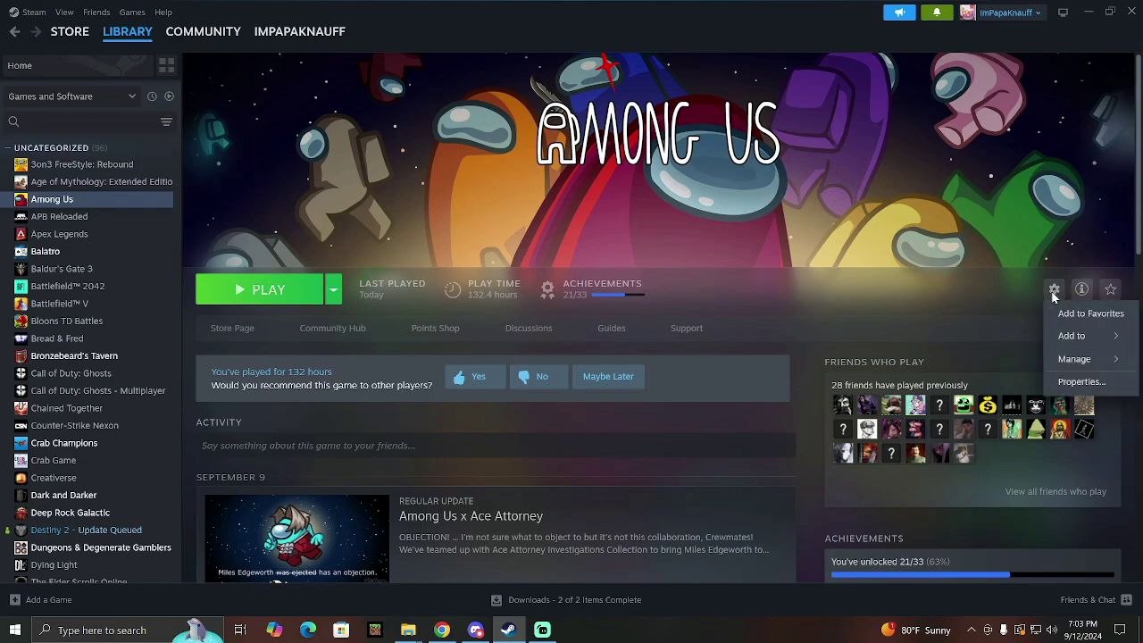
left_click(1082, 381)
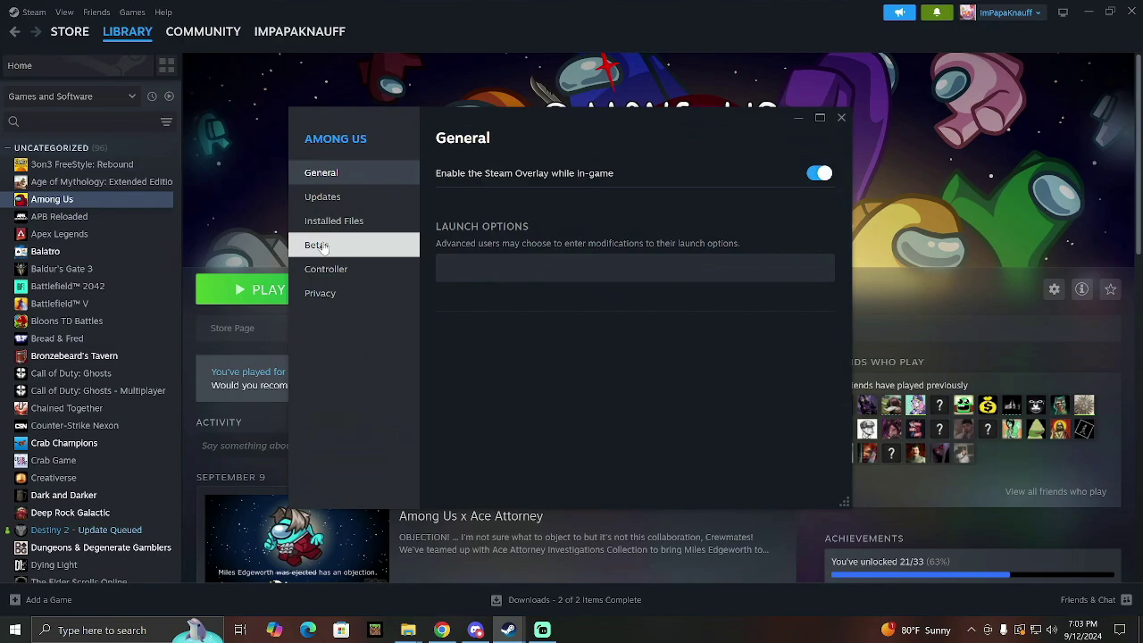
left_click(320, 246)
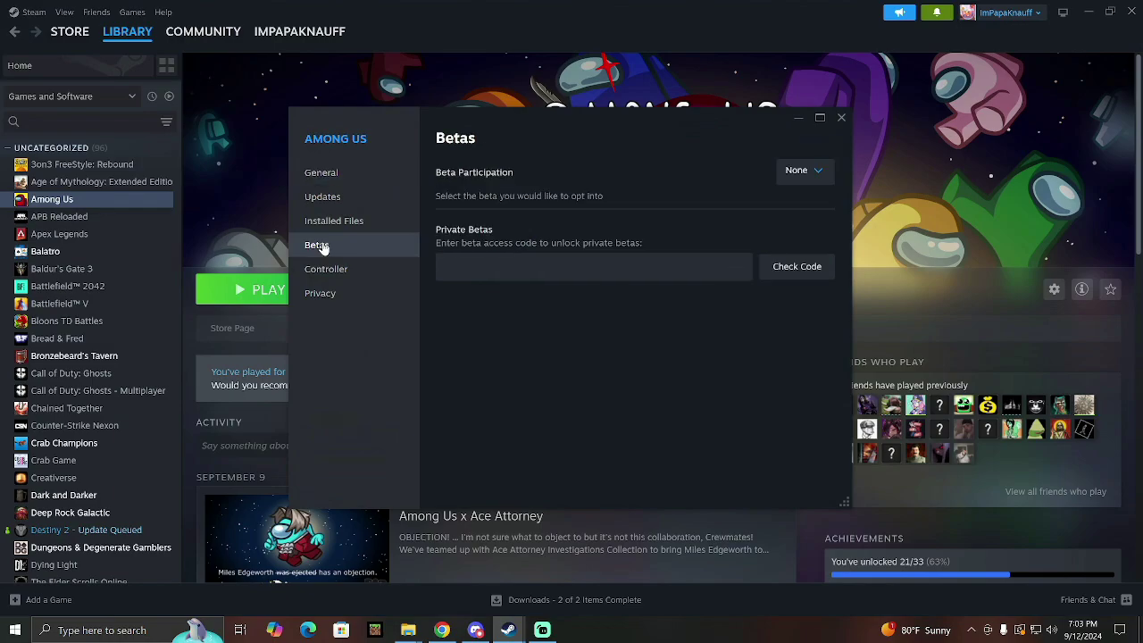
left_click(784, 171)
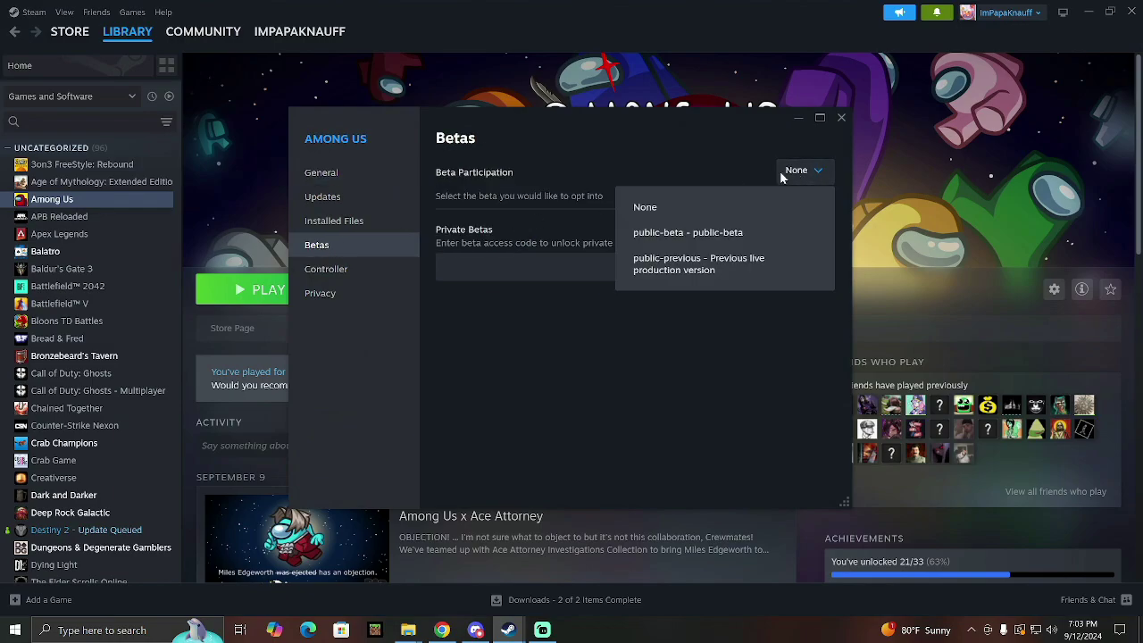
left_click(698, 235)
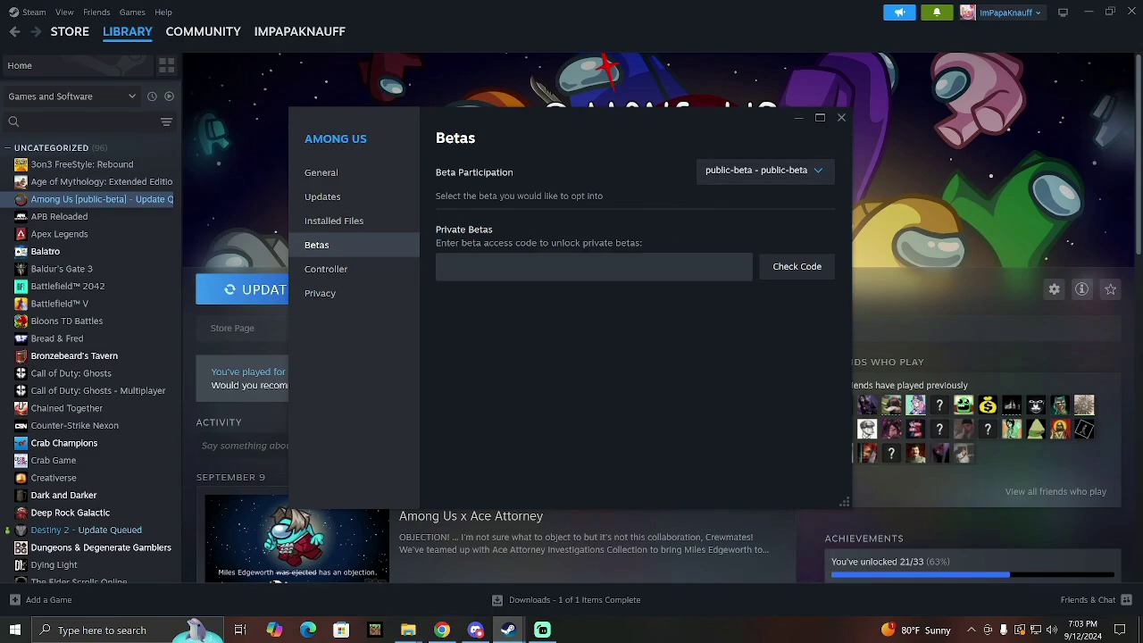
left_click(865, 292)
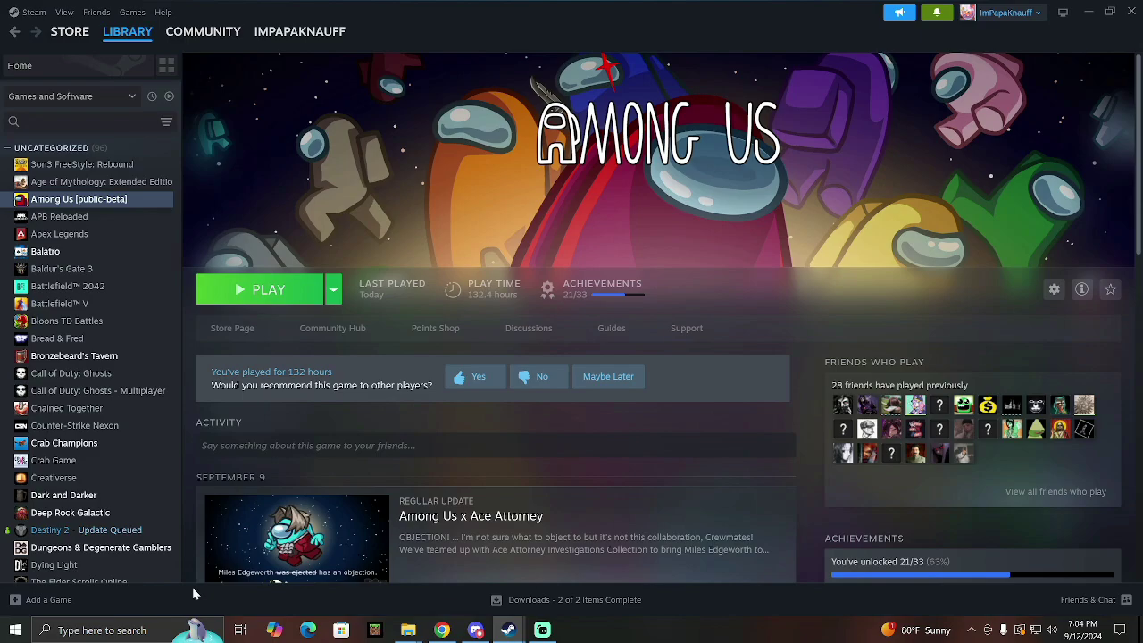
- Use the Run dialog with %appdata%, then navigate up to AppData's LocalLow folder
left_click(98, 634)
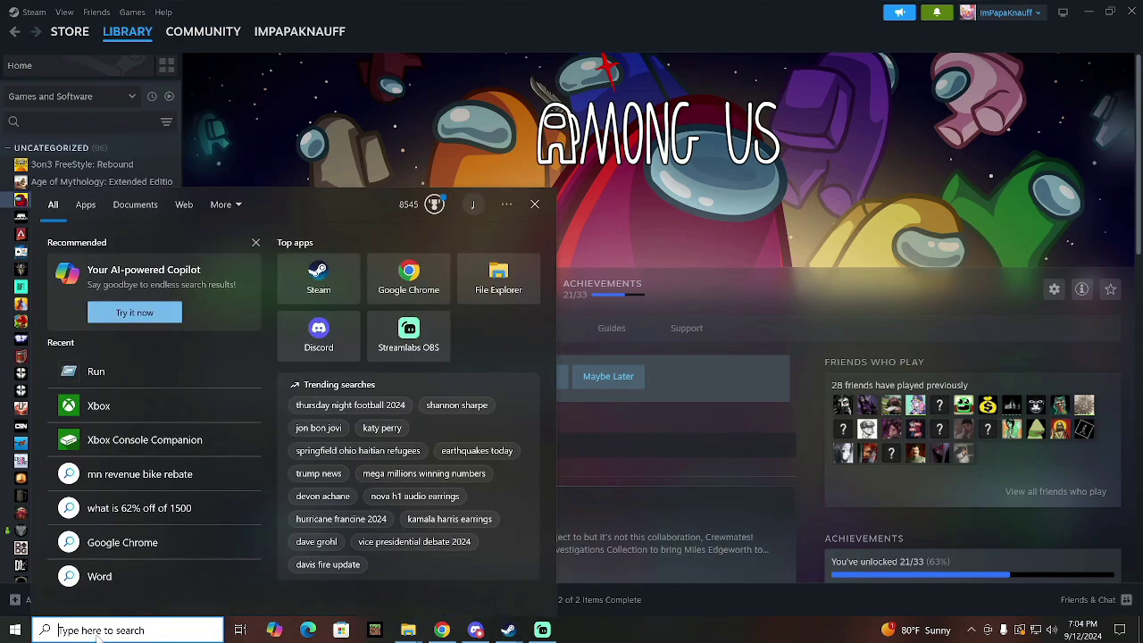
type("run")
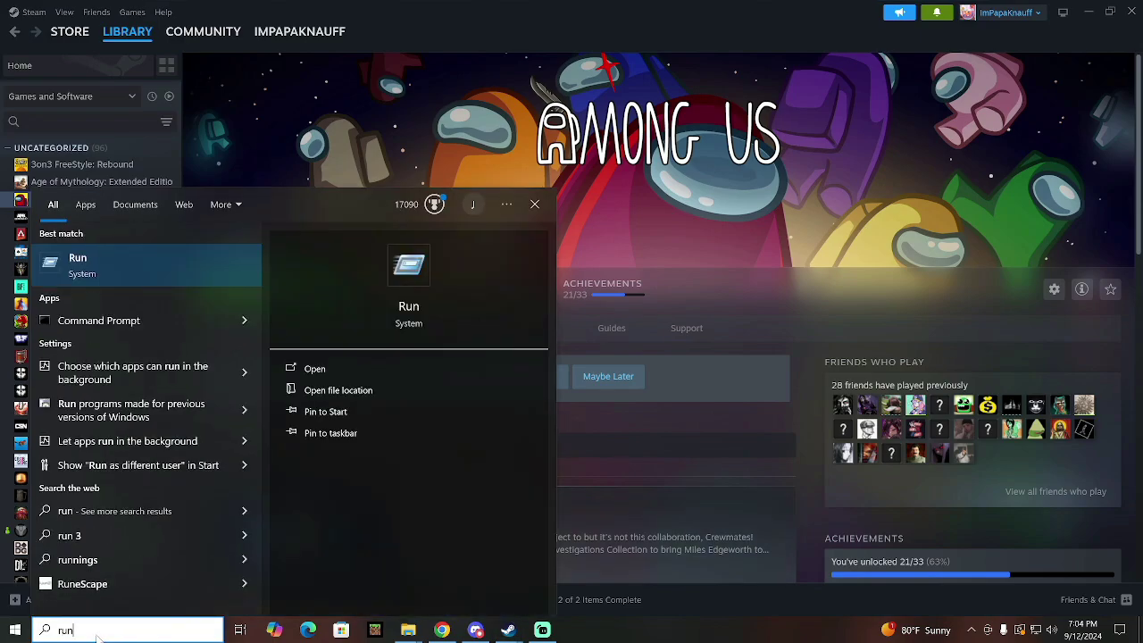
left_click(168, 260)
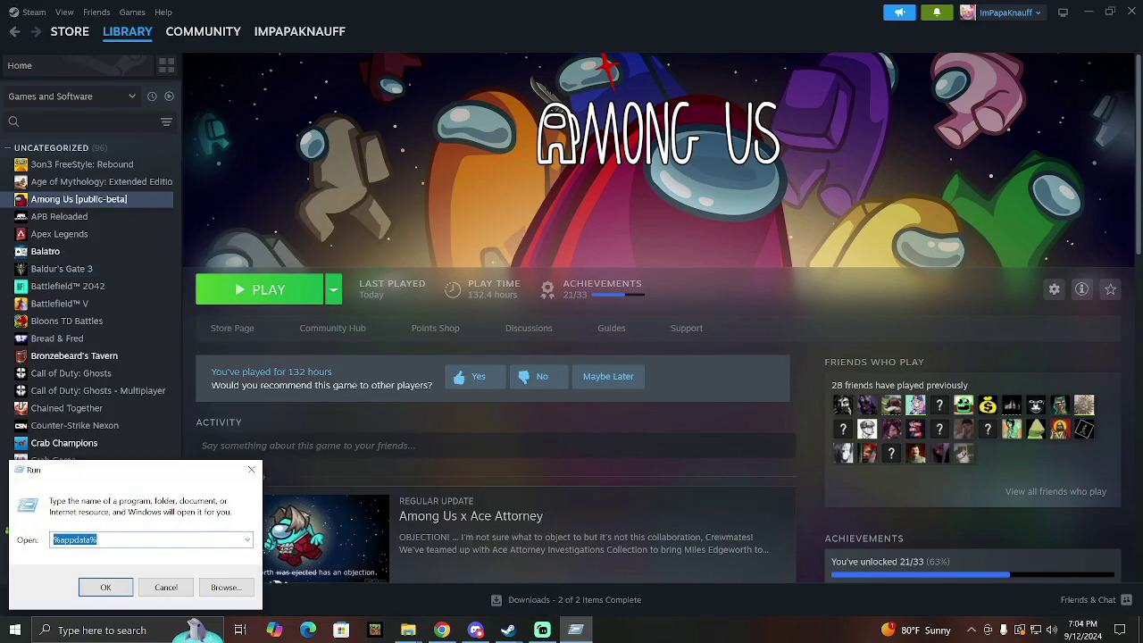
left_click(103, 589)
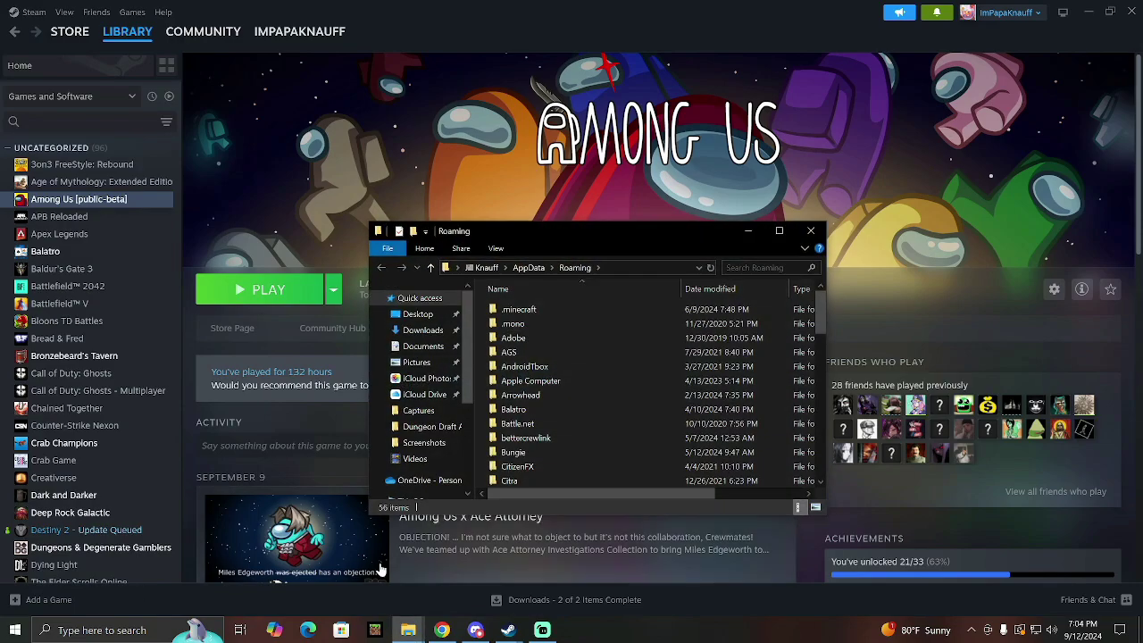
left_click(530, 268)
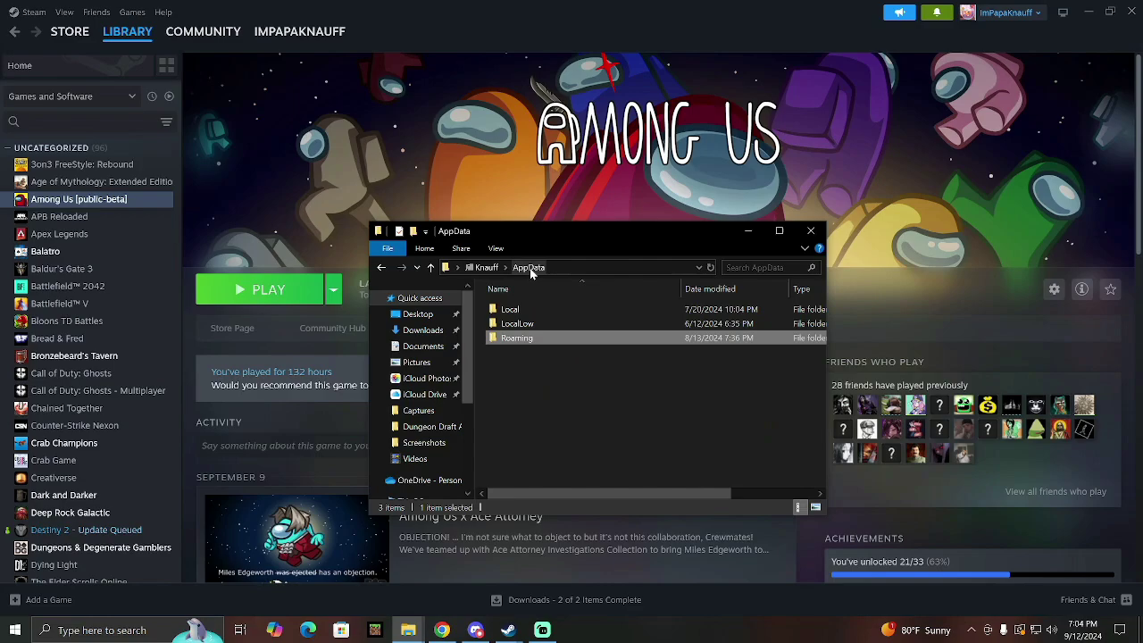
double_click(543, 327)
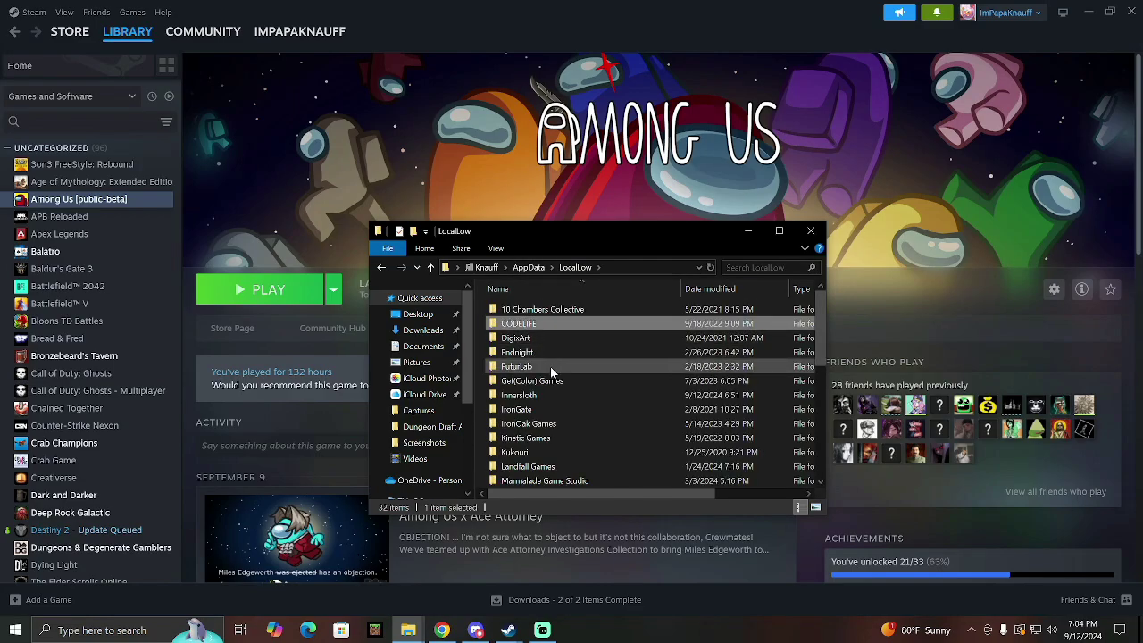
- Delete the Among Us folder inside LocalLow\Innersloth and close the Explorer window
left_click(556, 396)
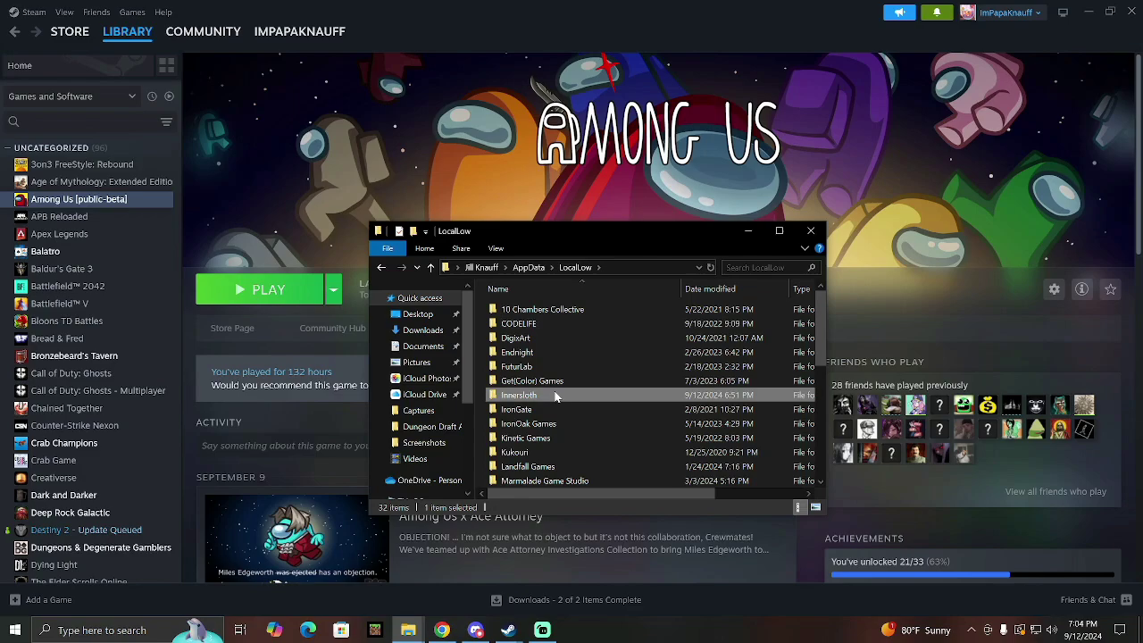
double_click(555, 395)
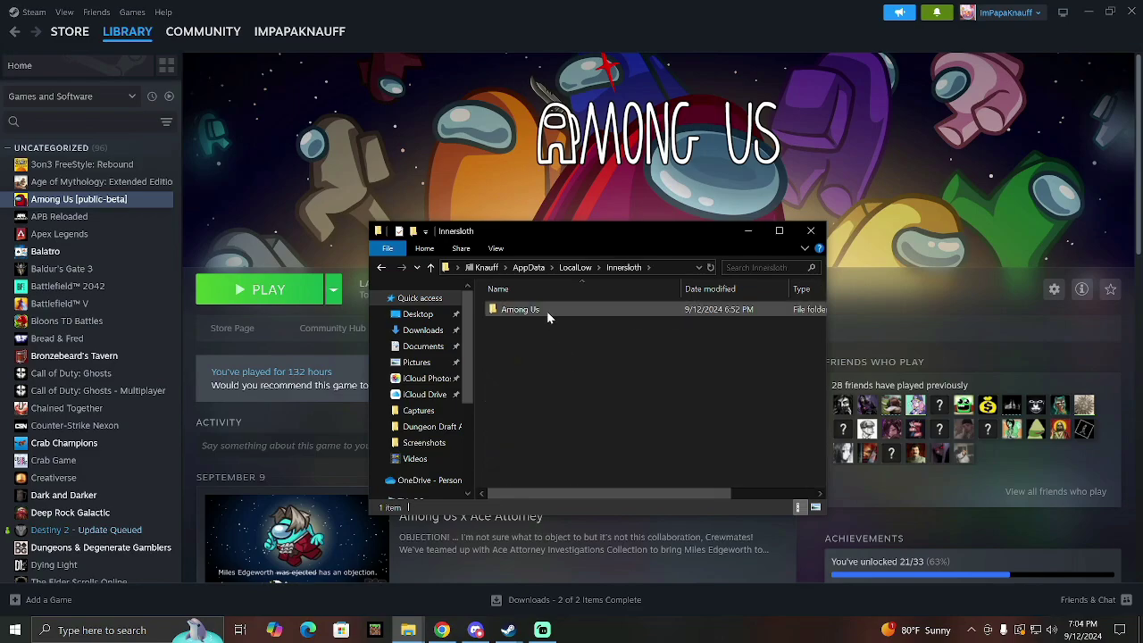
left_click(552, 308)
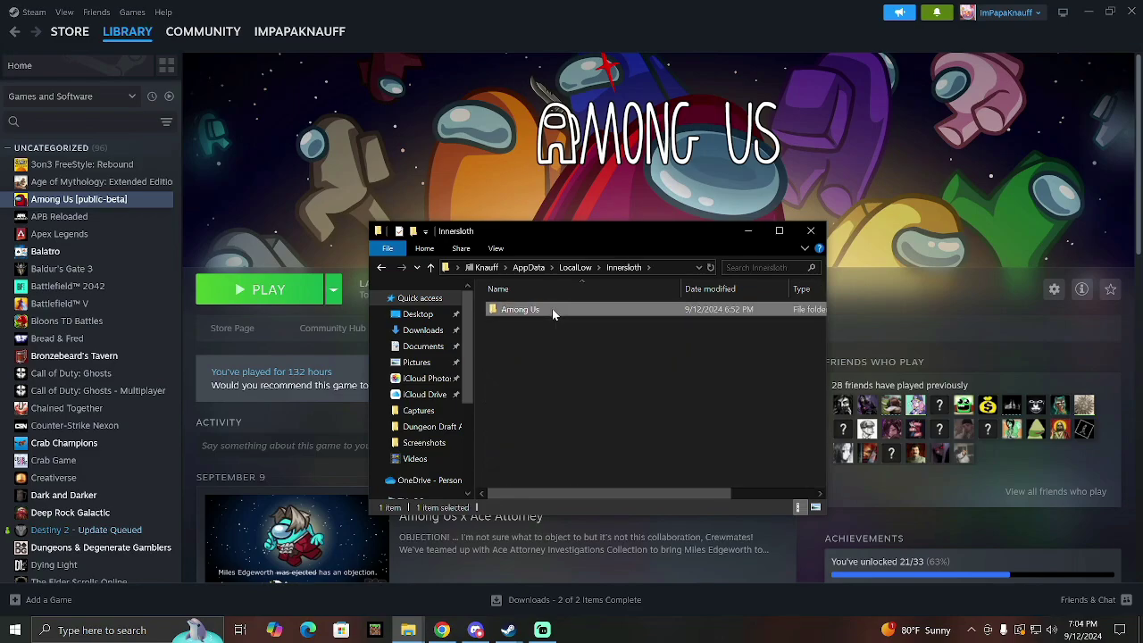
right_click(552, 308)
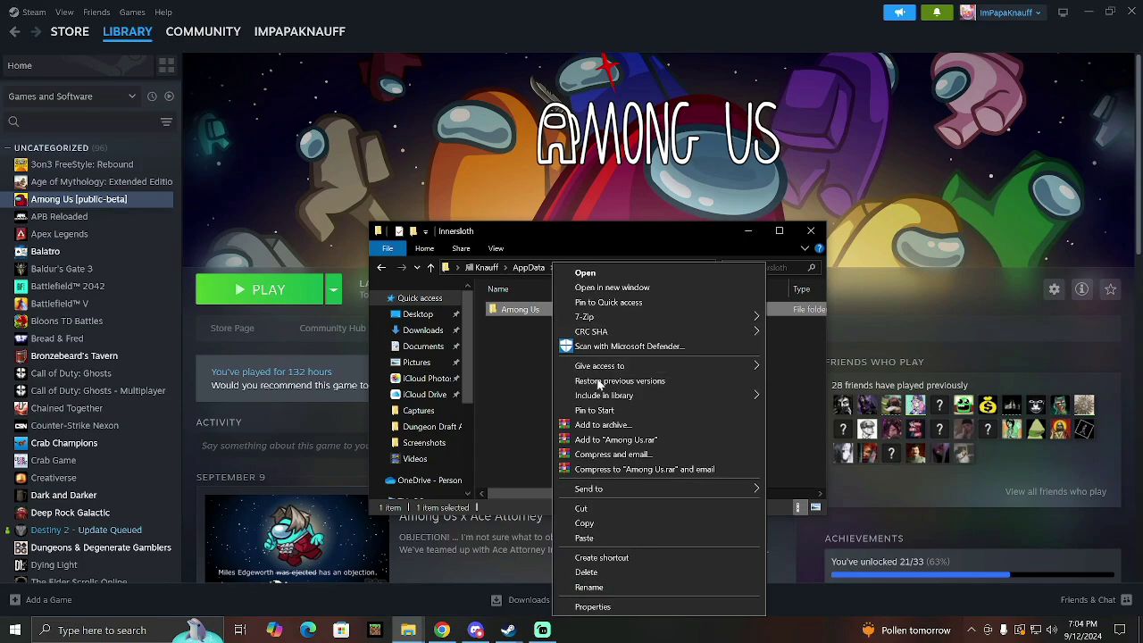
left_click(612, 572)
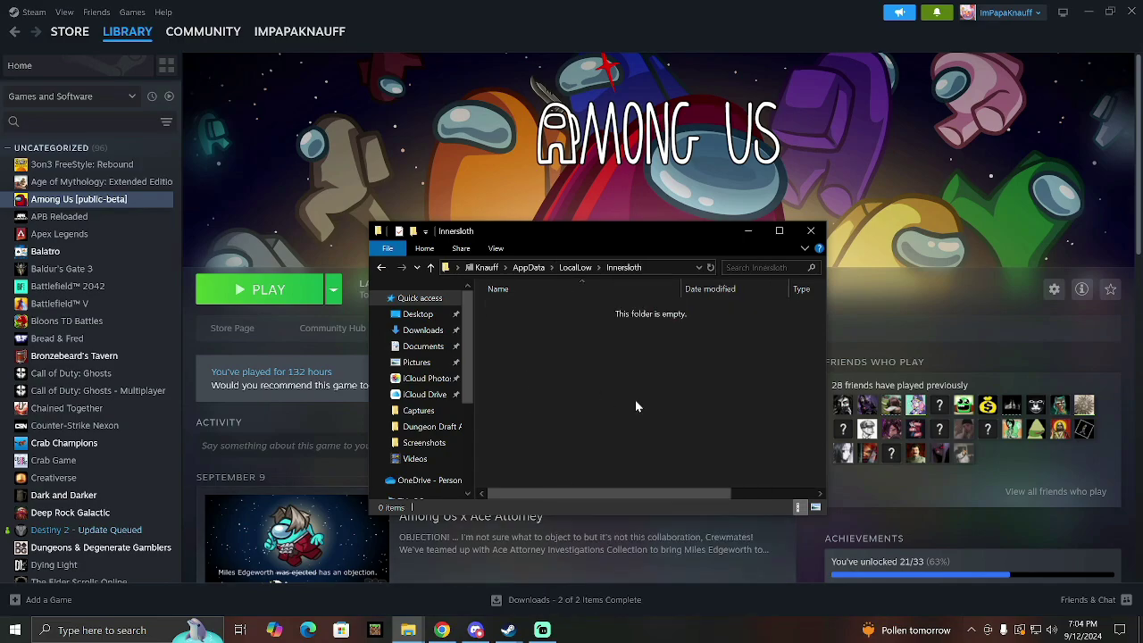
left_click(809, 230)
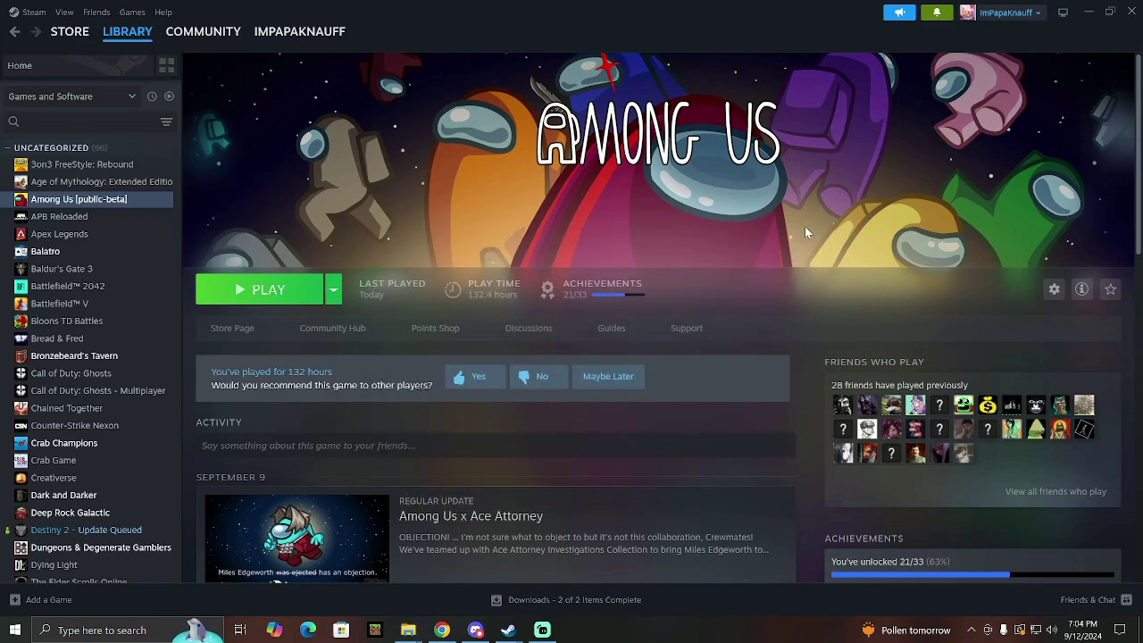
left_click(1054, 289)
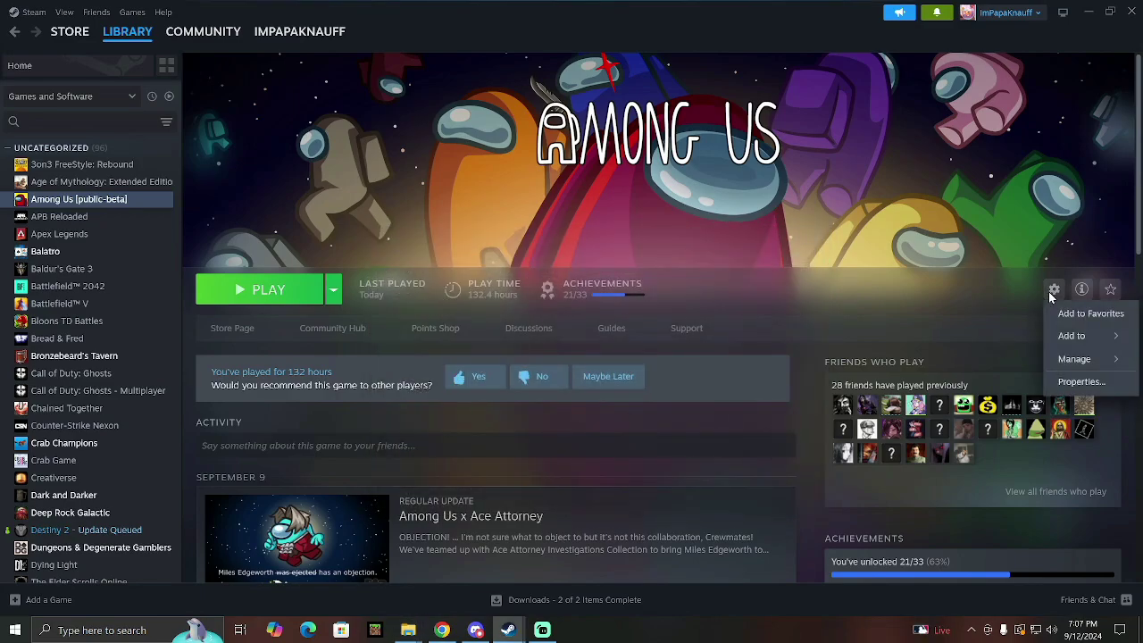
- Browse Among Us's local files from Steam and delete all eight items in the install folder
mouse_move(1083, 364)
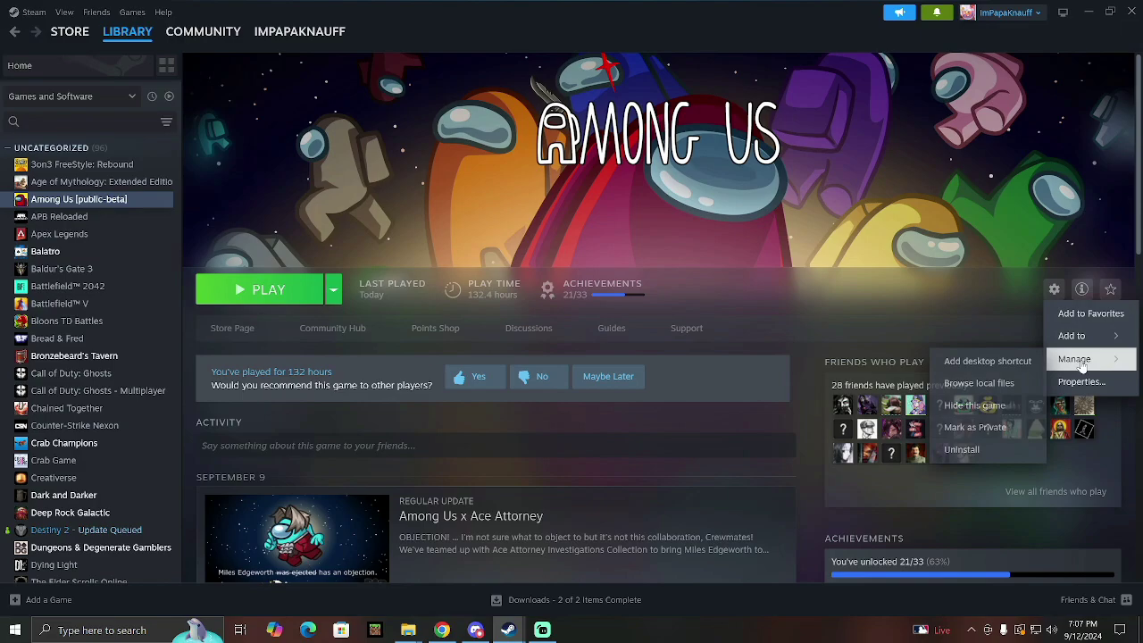
left_click(985, 385)
left_click_drag(606, 465, 596, 324)
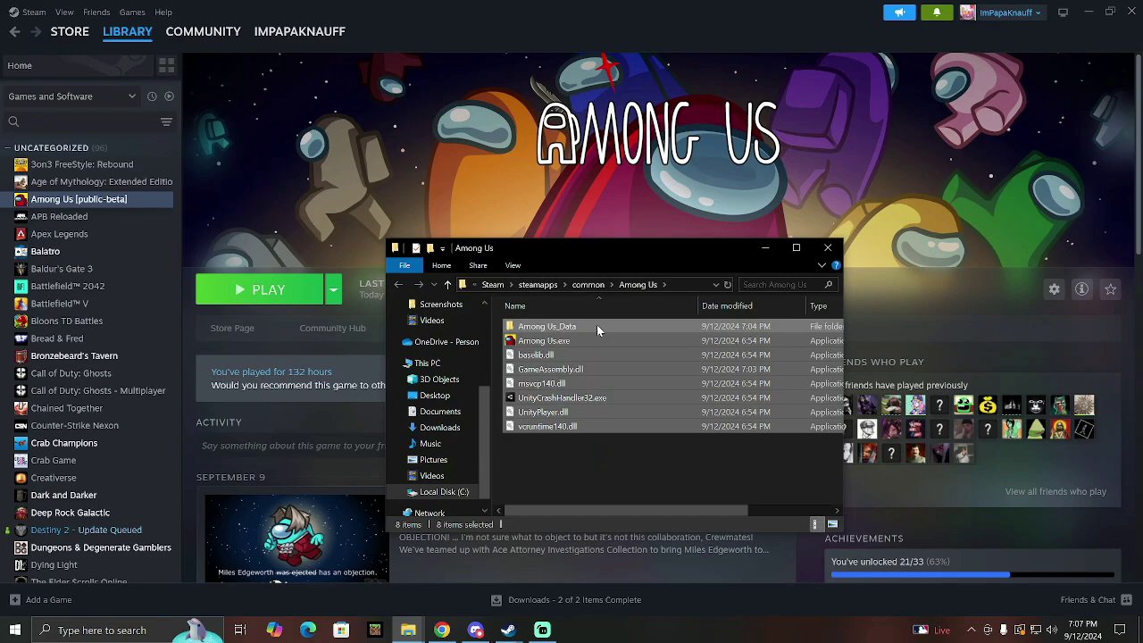
right_click(597, 328)
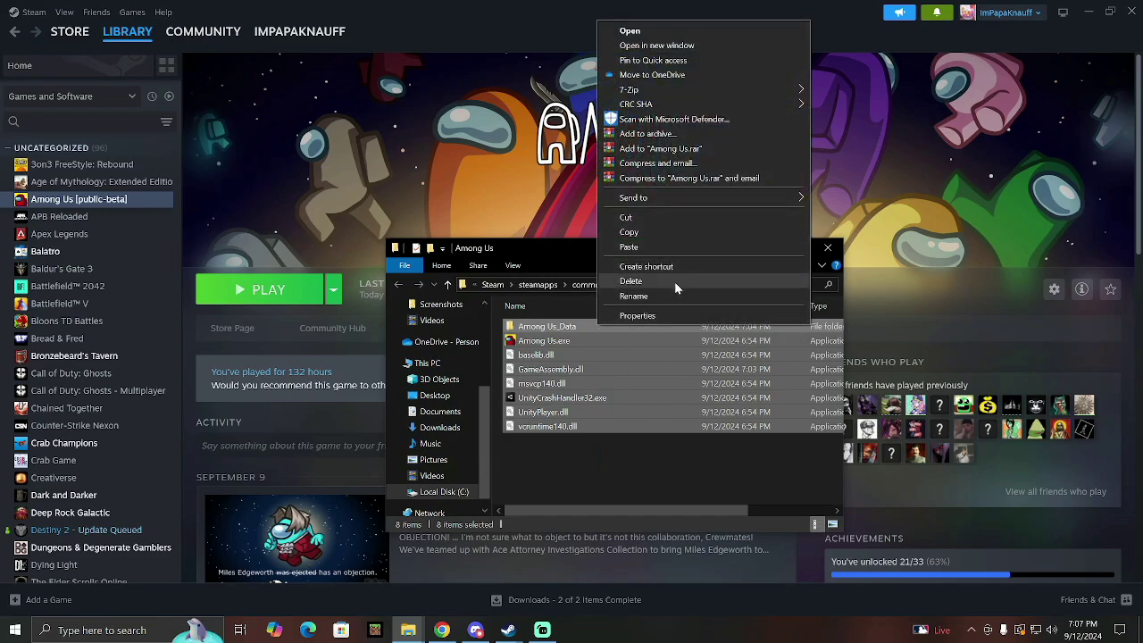
left_click(674, 281)
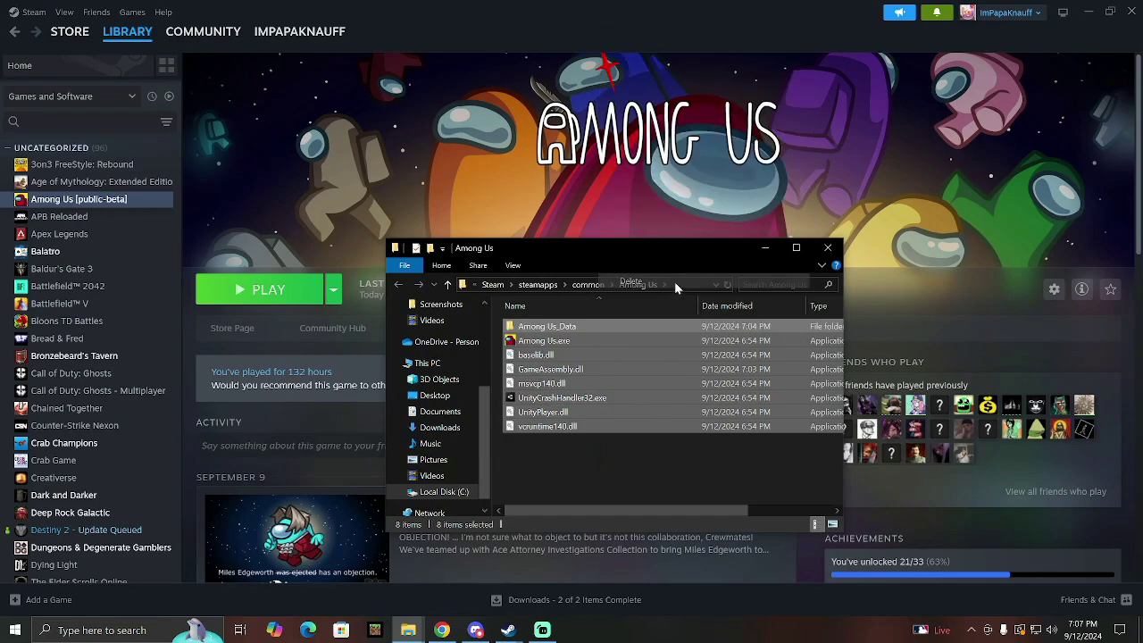
left_click(915, 288)
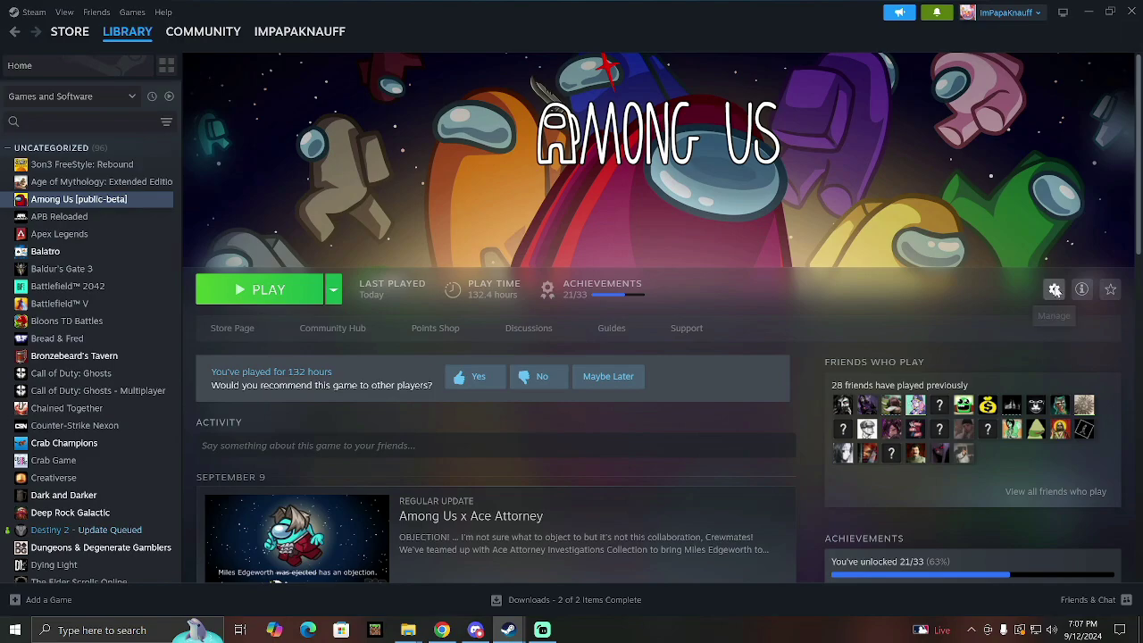
- Verify integrity of the Among Us game files so Steam reacquires the 95 missing files
left_click(1055, 289)
left_click(1095, 382)
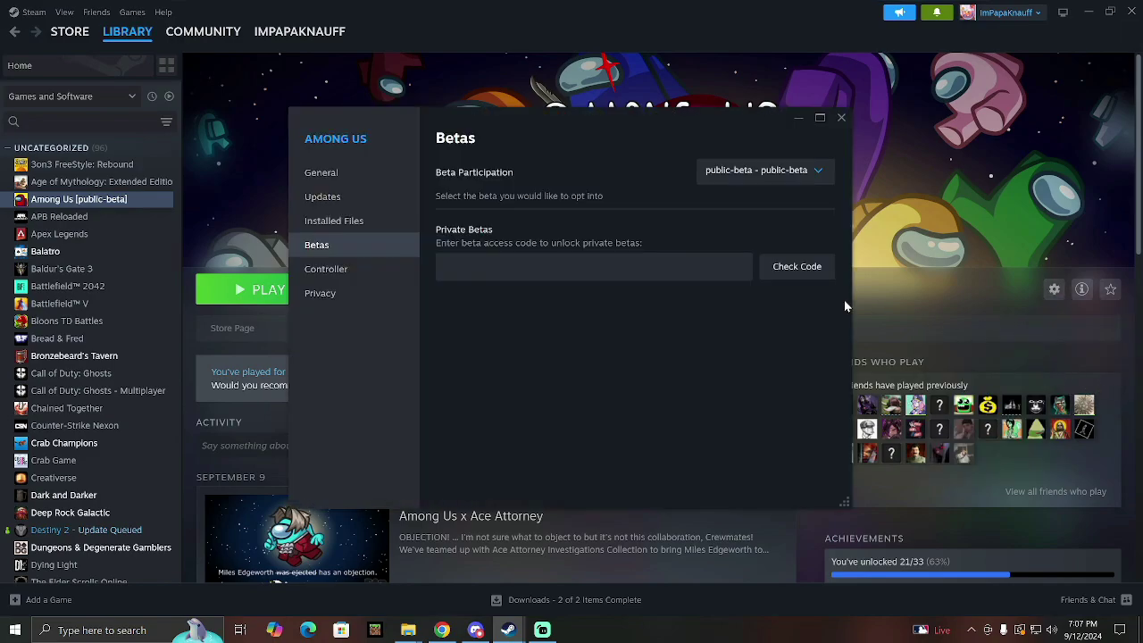
left_click(357, 223)
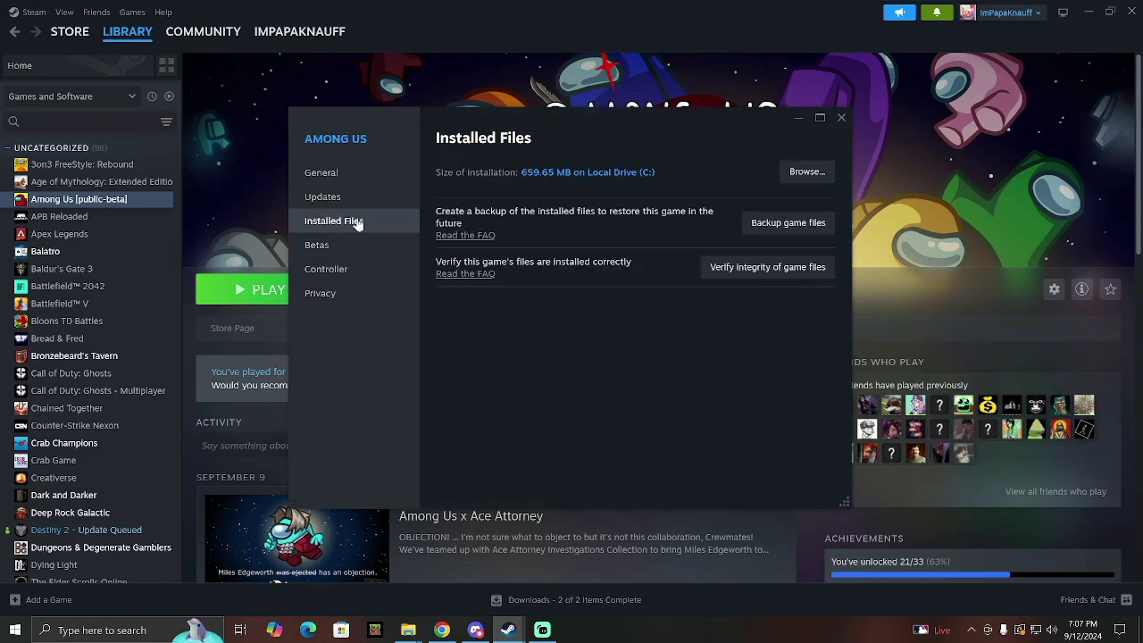
left_click(776, 267)
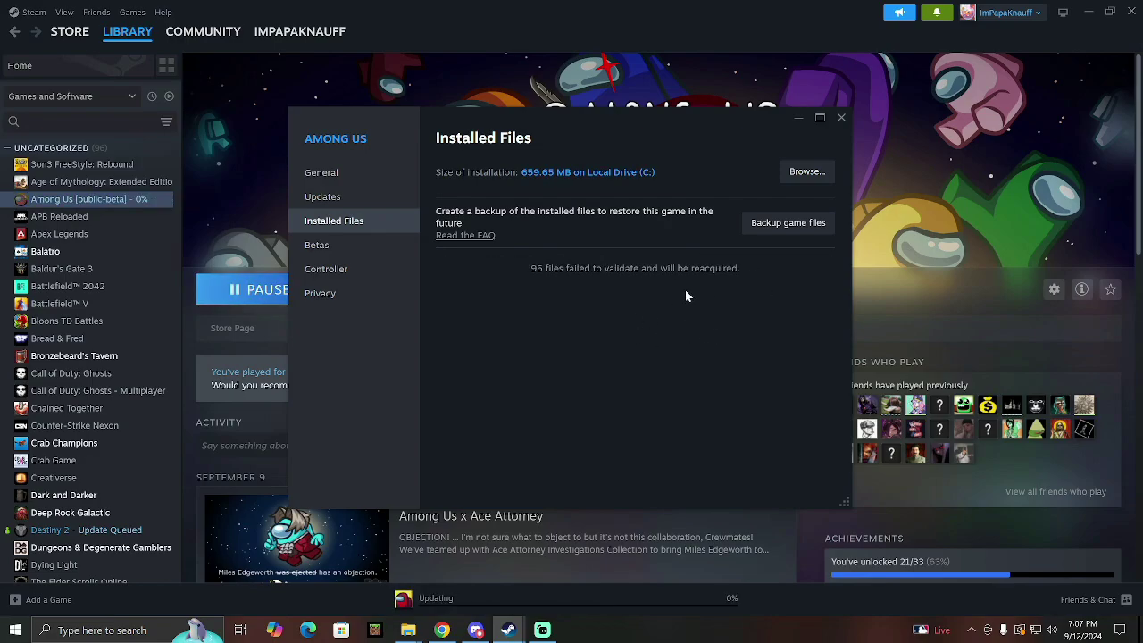
left_click(881, 282)
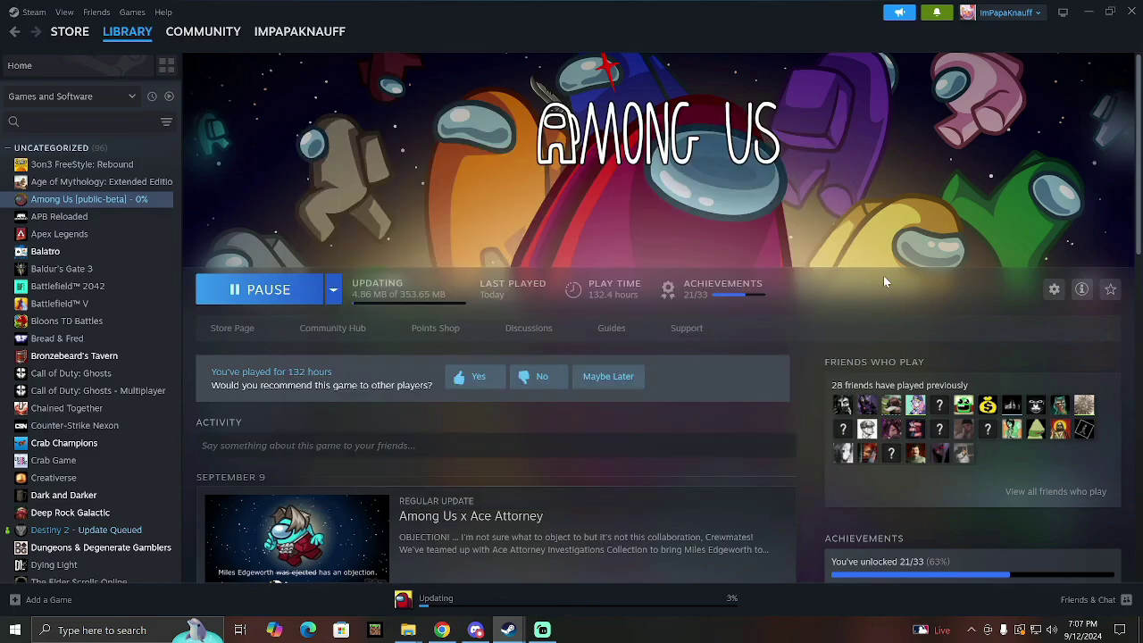
- Browse the local files, go up to steamapps\common, and delete the Among Us - Copy folder
left_click(1055, 291)
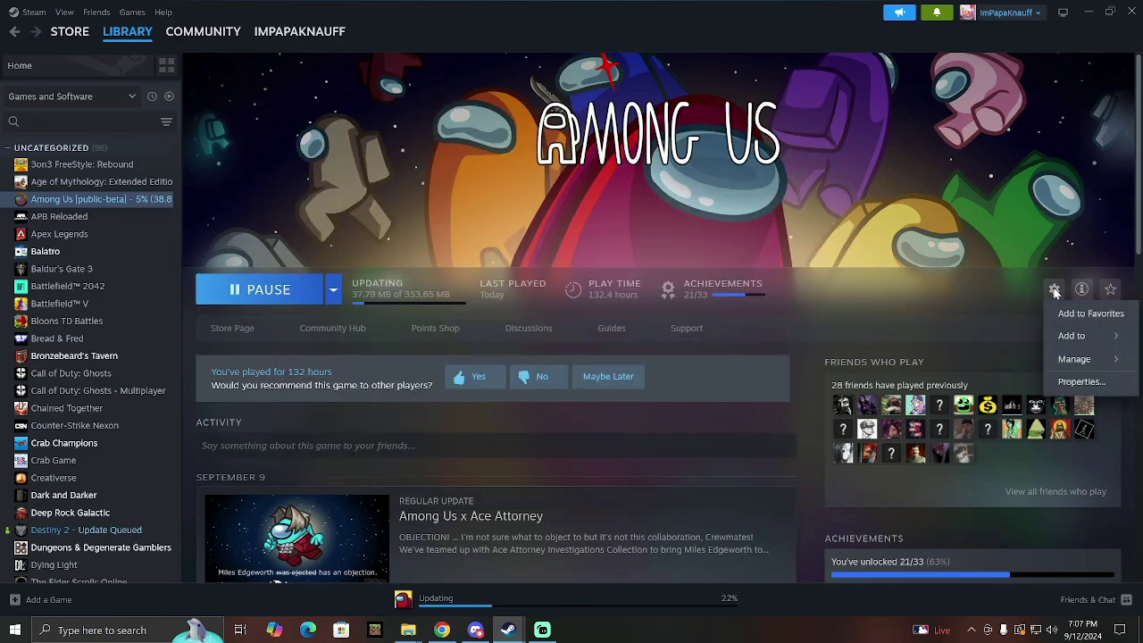
mouse_move(1074, 358)
left_click(994, 382)
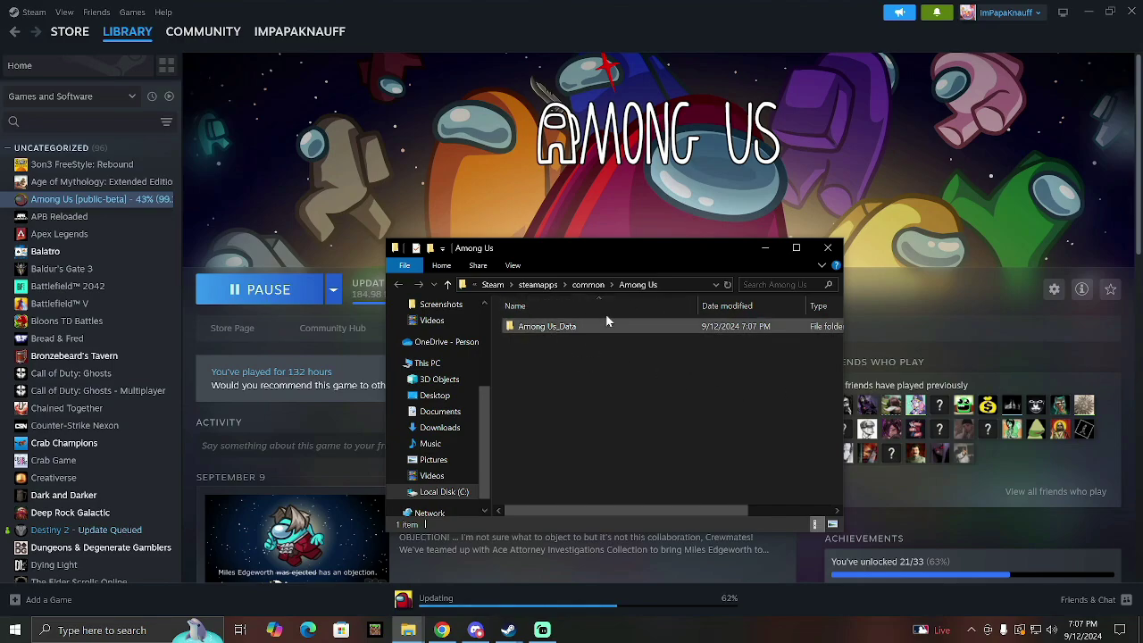
left_click(588, 283)
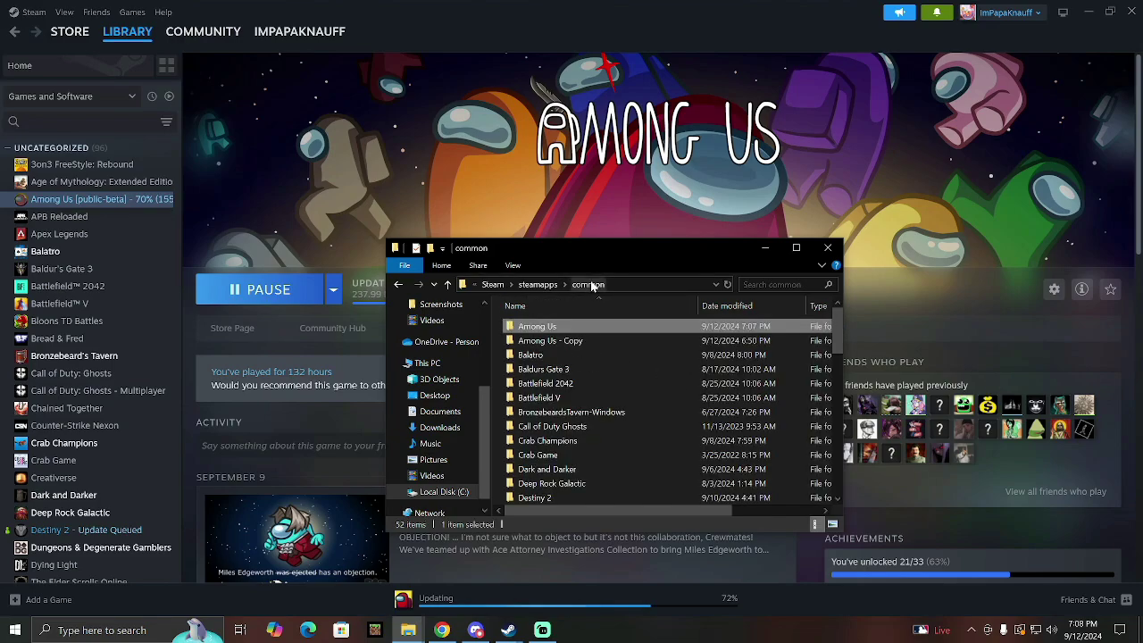
right_click(589, 338)
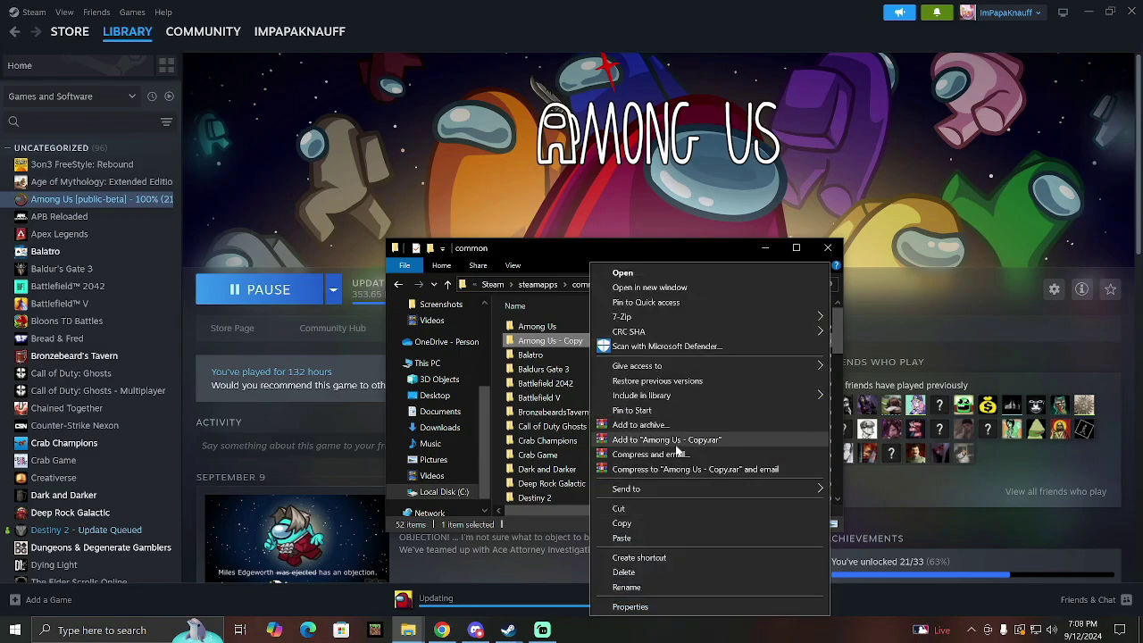
left_click(625, 572)
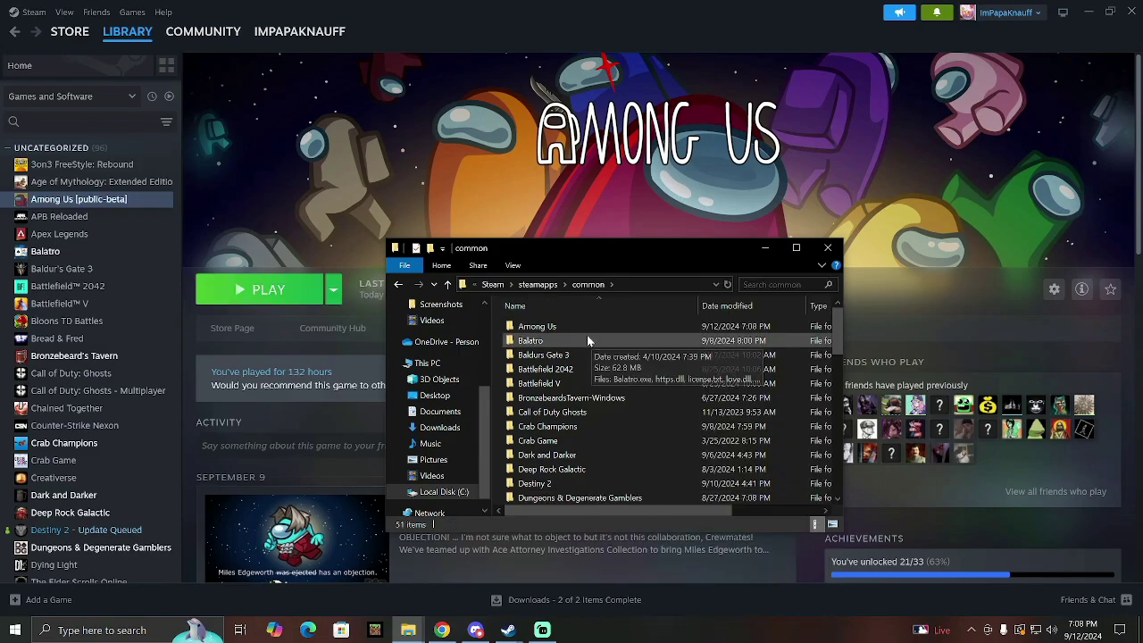
- Copy the restored Among Us folder in the common folder
right_click(585, 326)
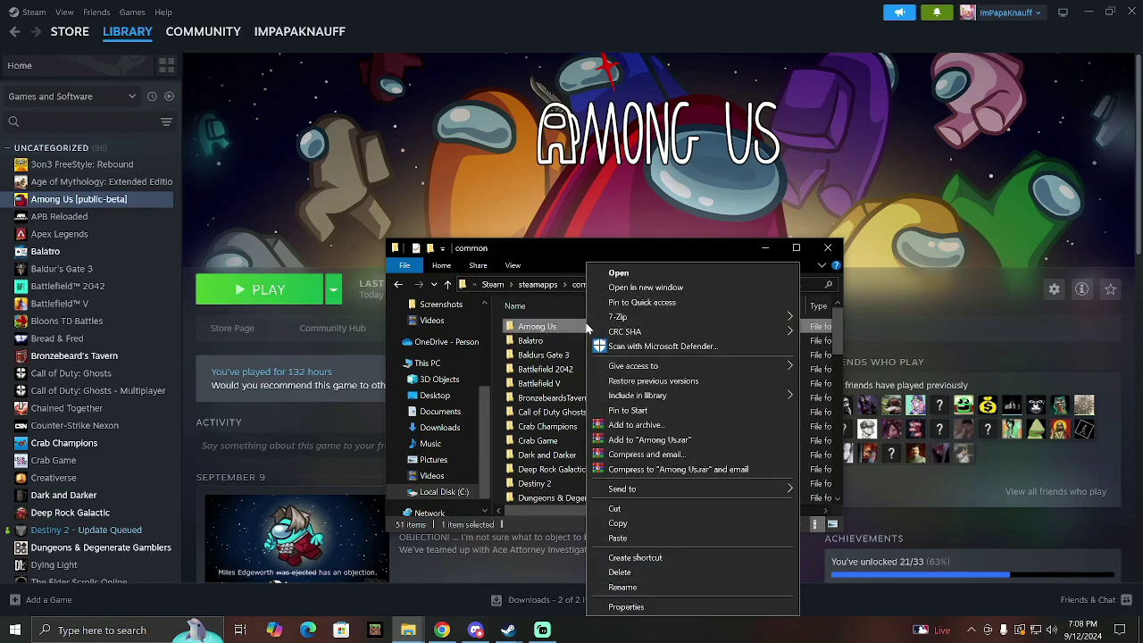
left_click(648, 524)
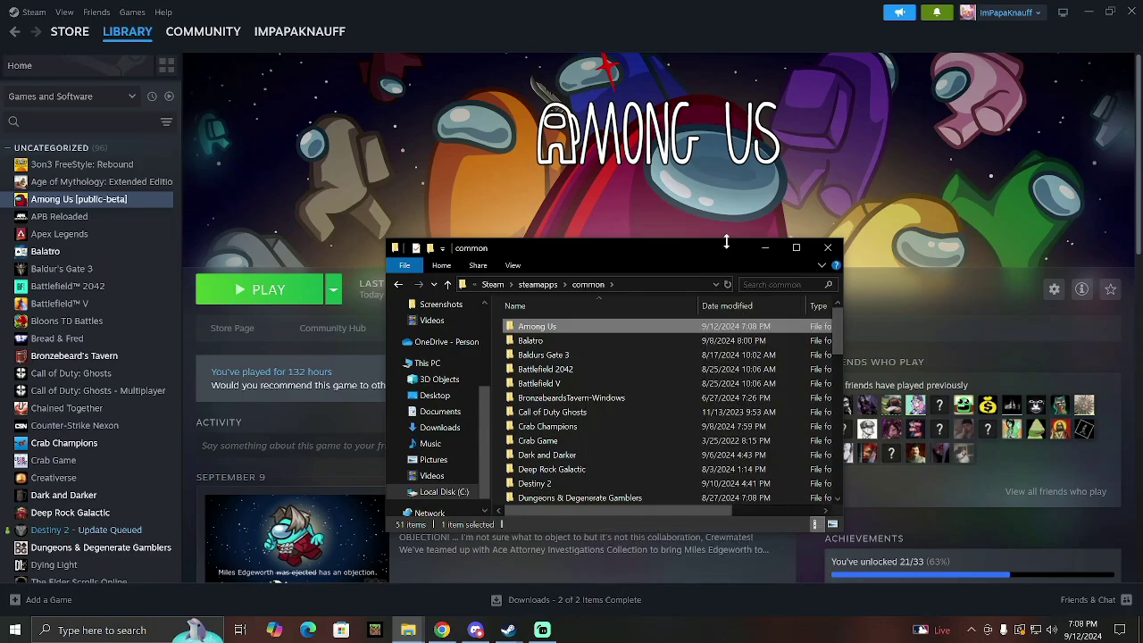
left_click(790, 251)
- Paste a duplicate of the Among Us folder into common and rename it 'Town Of Us Mods'
left_click(721, 134)
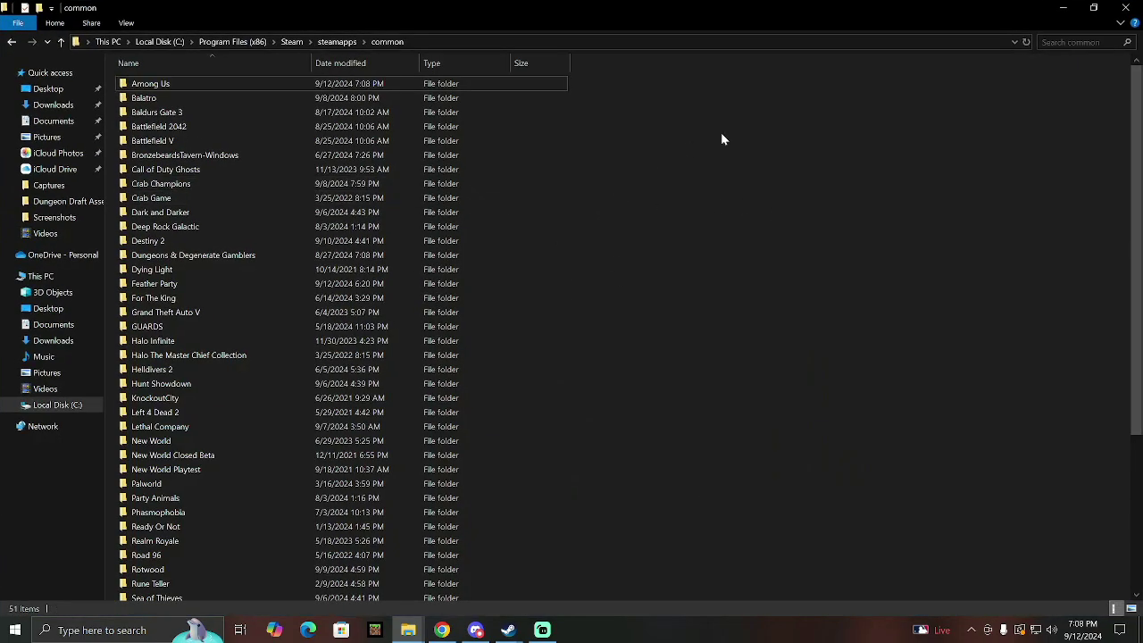
right_click(667, 121)
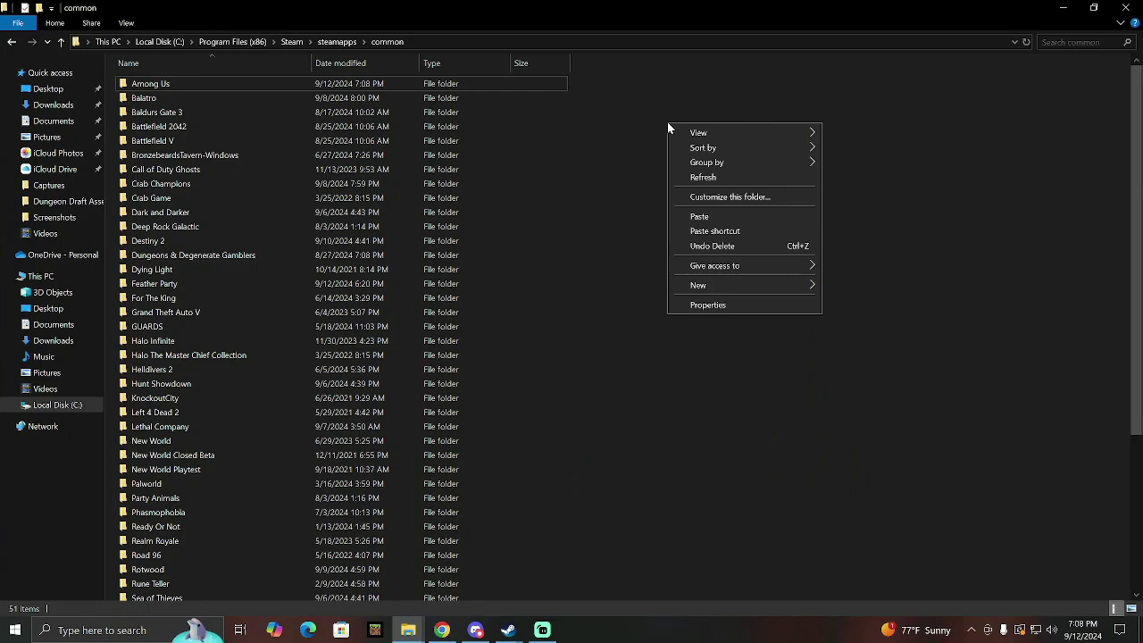
left_click(730, 217)
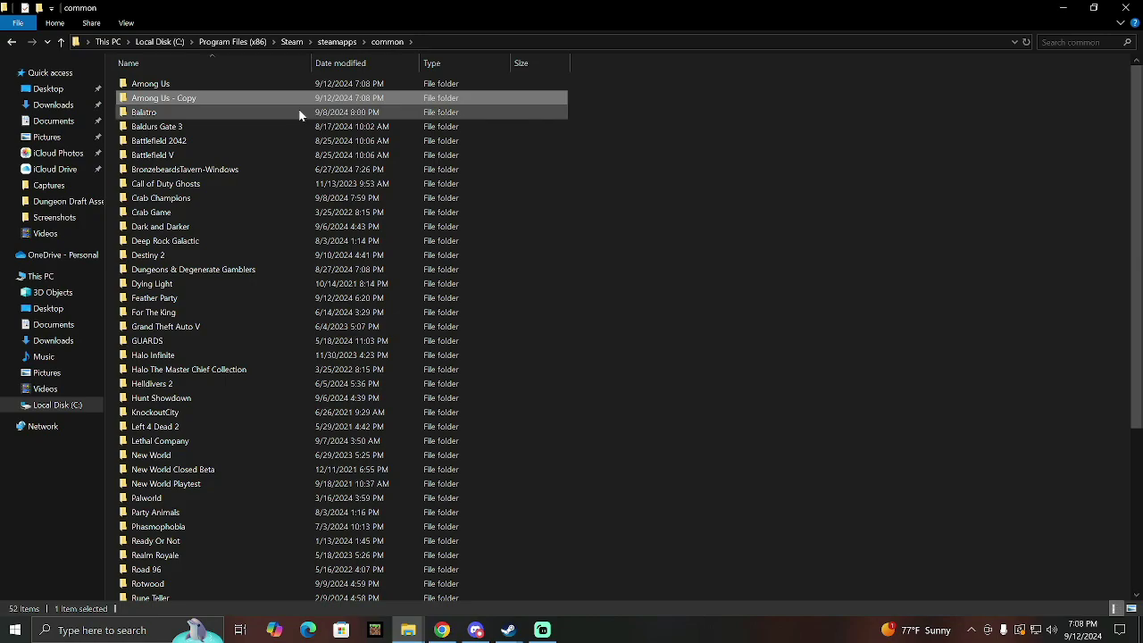
right_click(246, 101)
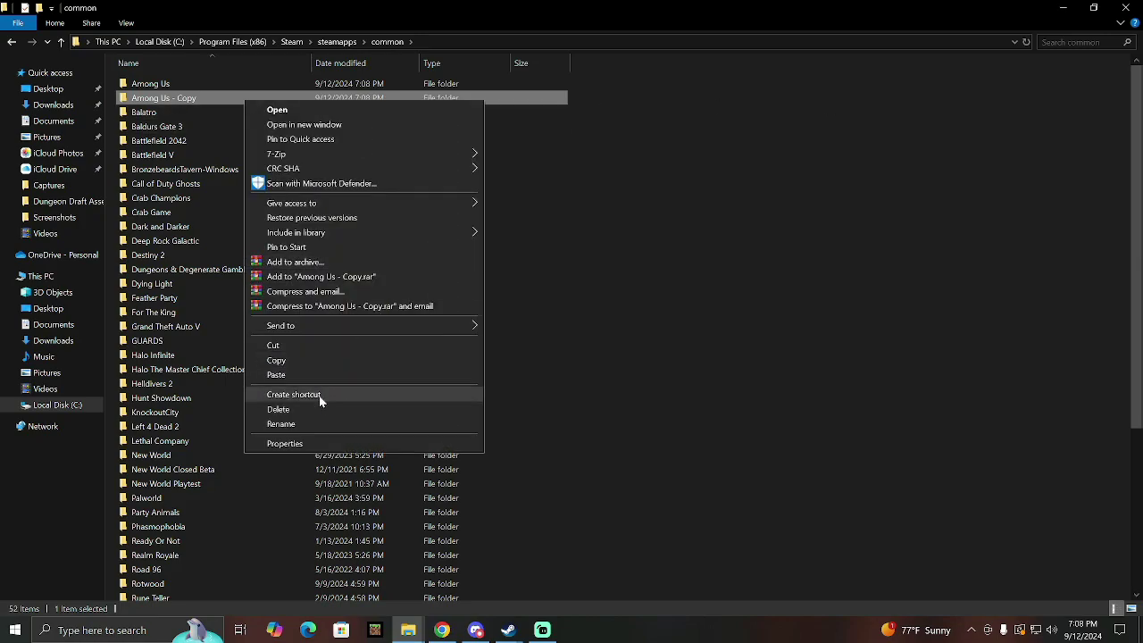
left_click(308, 426)
type("Town Of Us Mods")
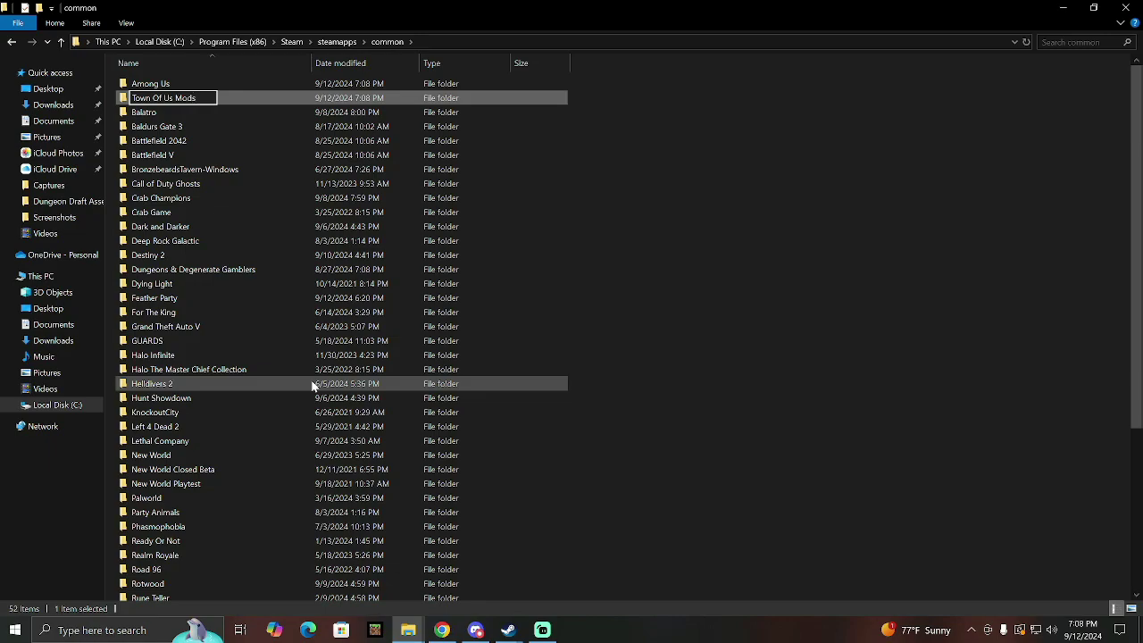
left_click(680, 137)
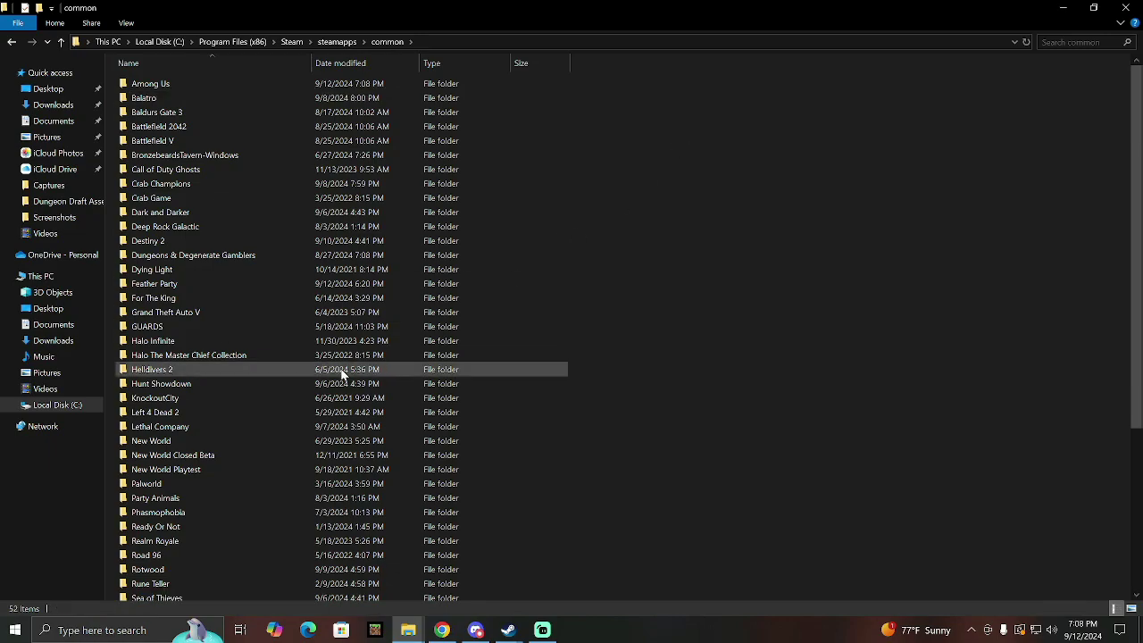
scroll(345, 370, "down", 5)
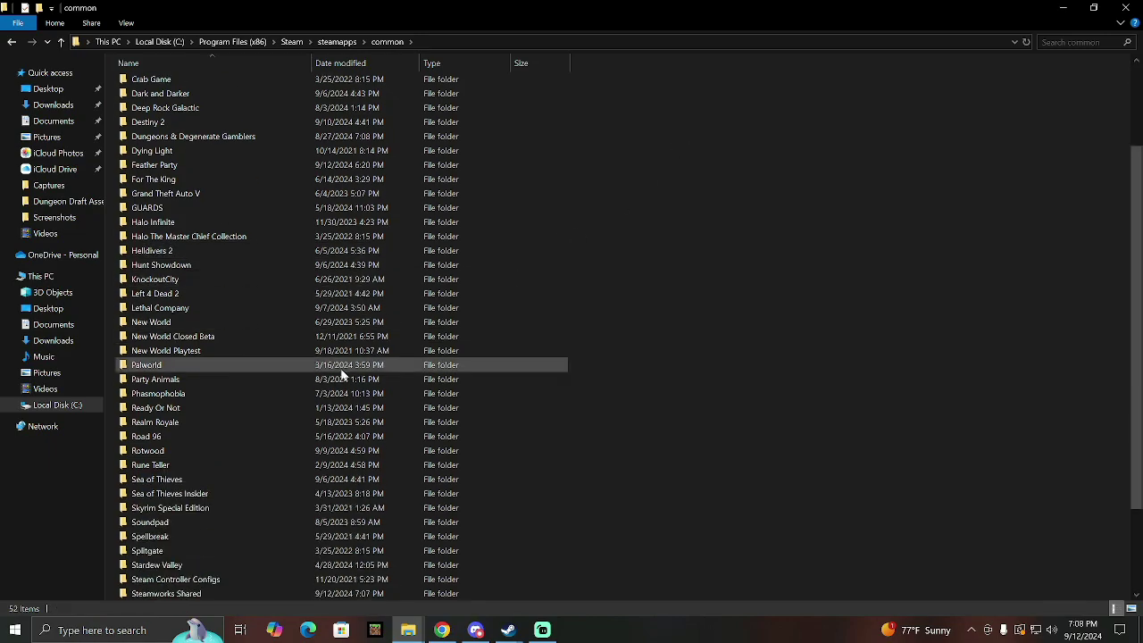
- Shrink File Explorer and minimize Steam so the common folder and desktop are both visible
left_click(1094, 7)
scroll(661, 411, "down", 4)
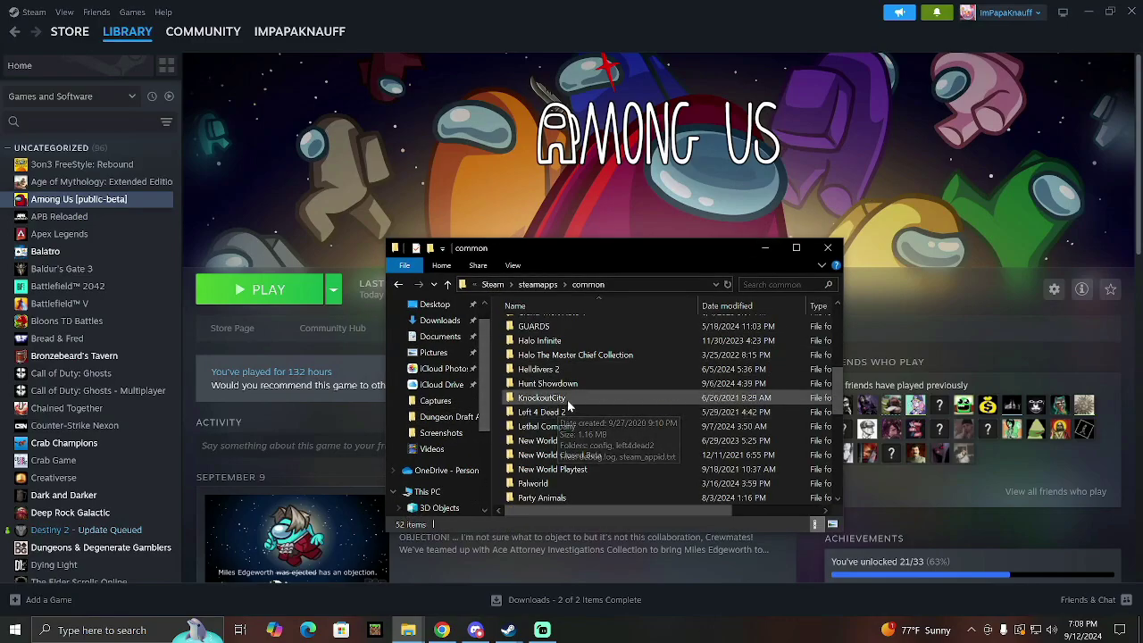
left_click(1088, 9)
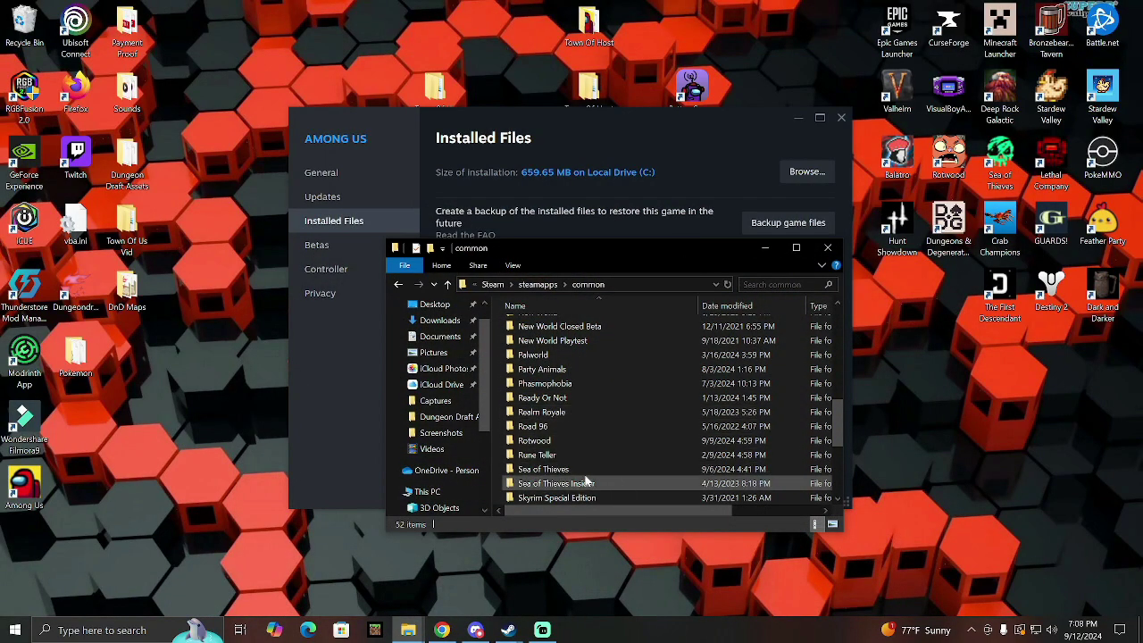
left_click_drag(605, 124, 618, 165)
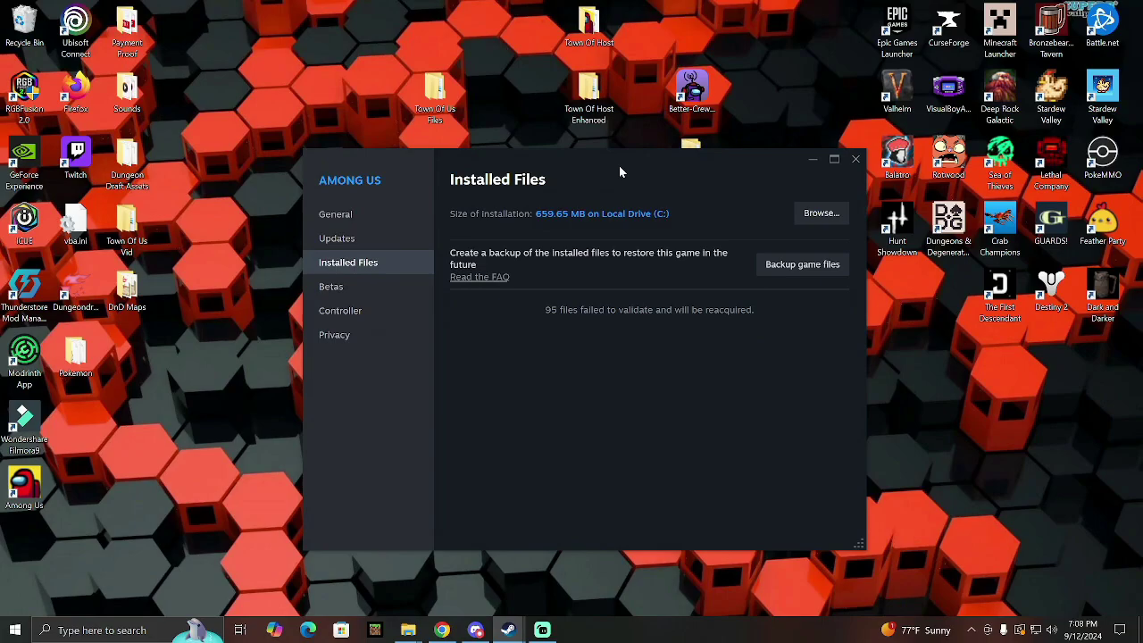
mouse_move(402, 630)
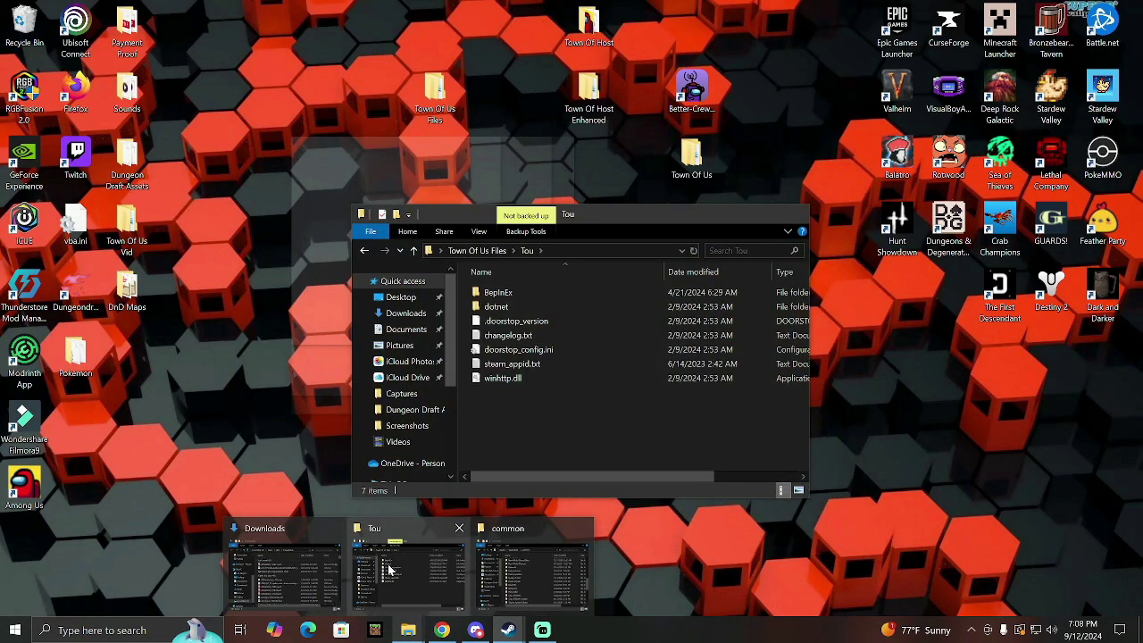
left_click(502, 582)
scroll(605, 454, "down", 3)
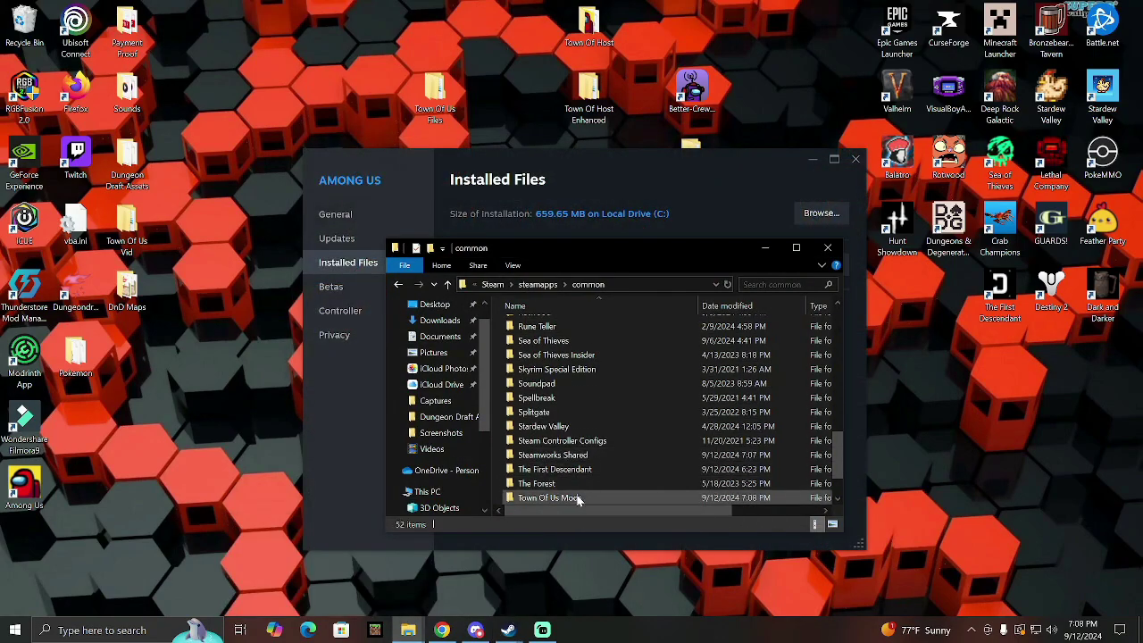
- Drag the Town Of Us Mods folder onto the desktop and bring Steam's Among Us page back
mouse_move(578, 500)
left_mouse_down()
mouse_move(455, 196)
mouse_move(487, 100)
mouse_move(500, 115)
left_mouse_up()
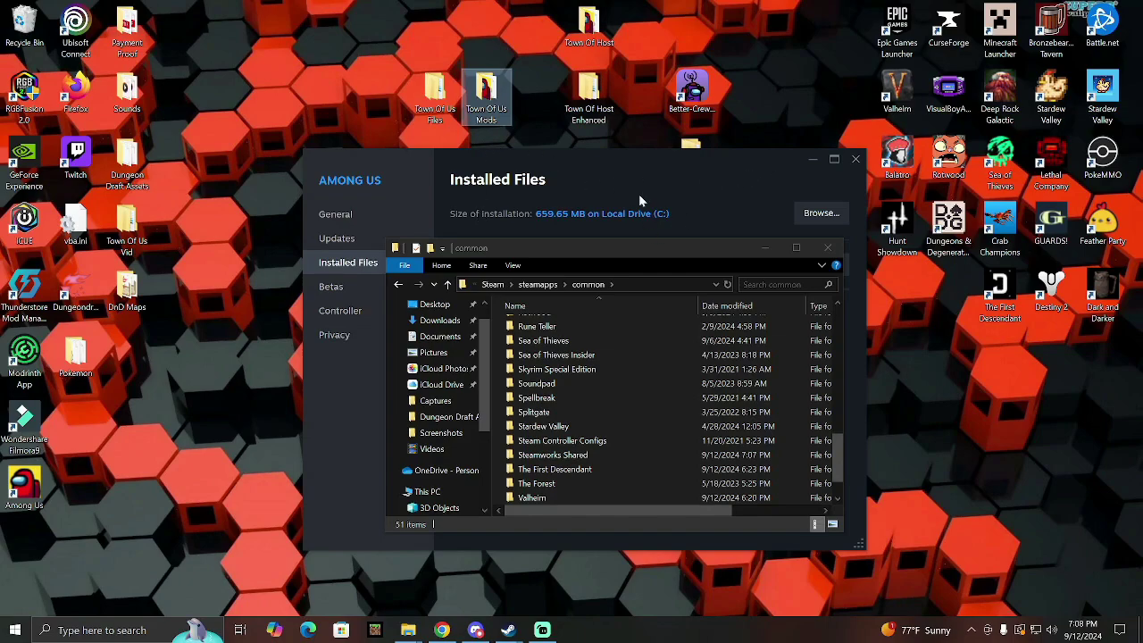
mouse_move(508, 633)
left_click(500, 593)
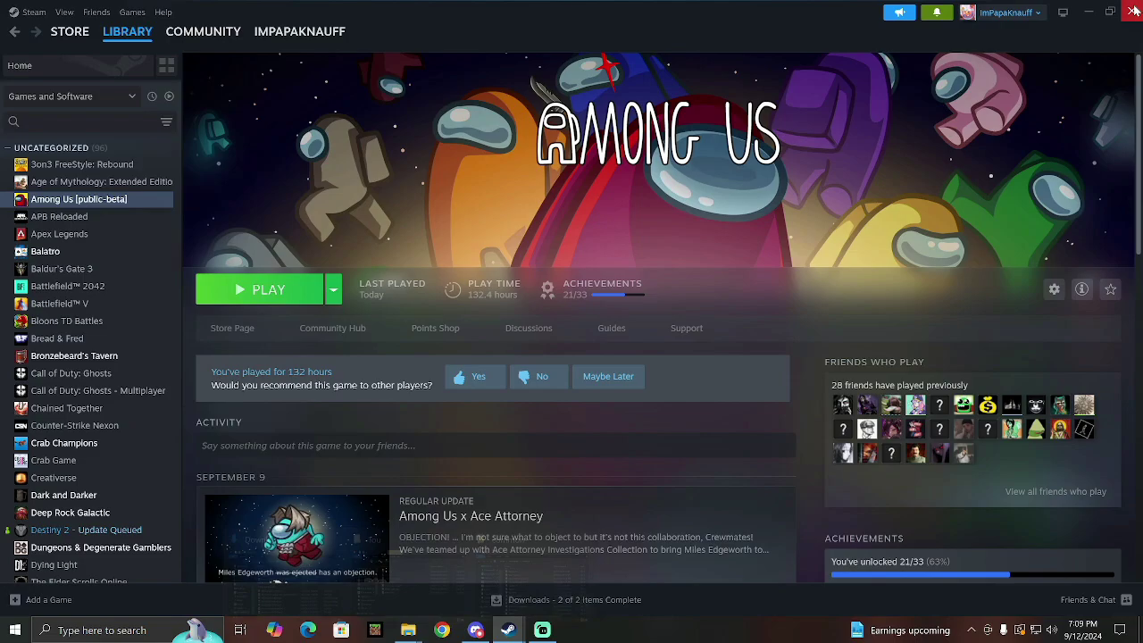
- Open the Tou subfolder and the Town Of Us Mods folder in side-by-side windows
left_click(509, 630)
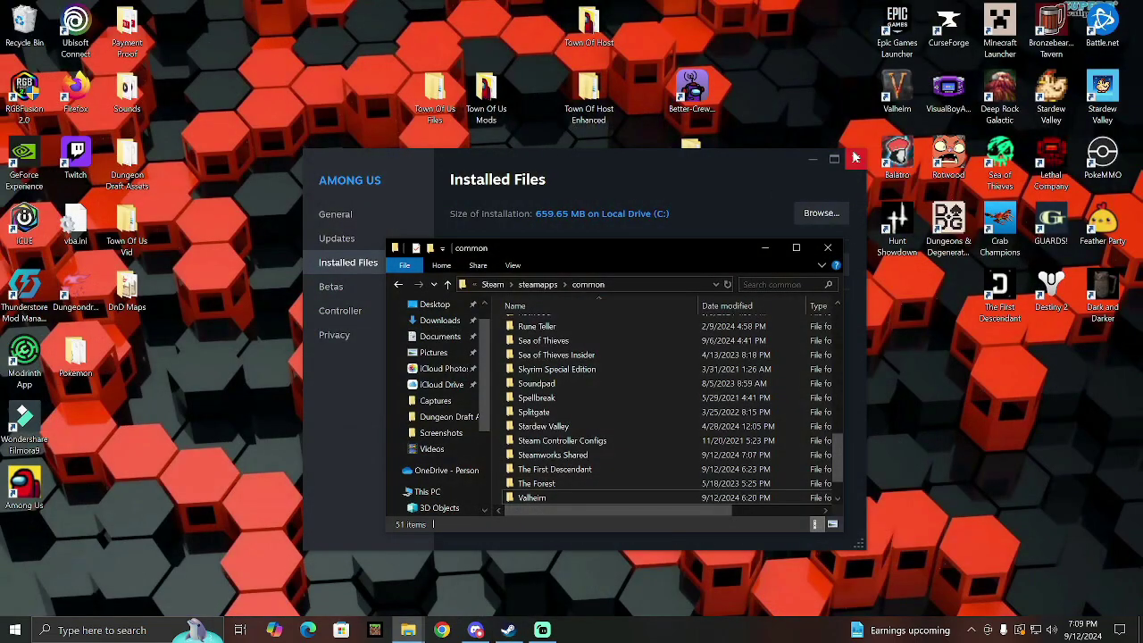
left_click(434, 100)
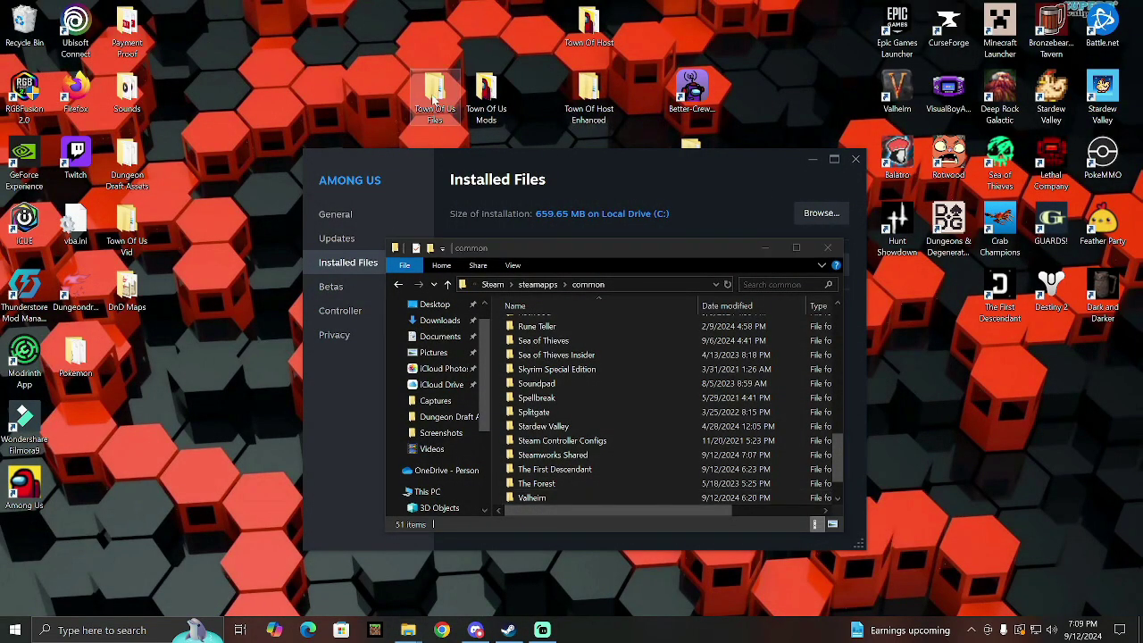
double_click(434, 100)
double_click(565, 339)
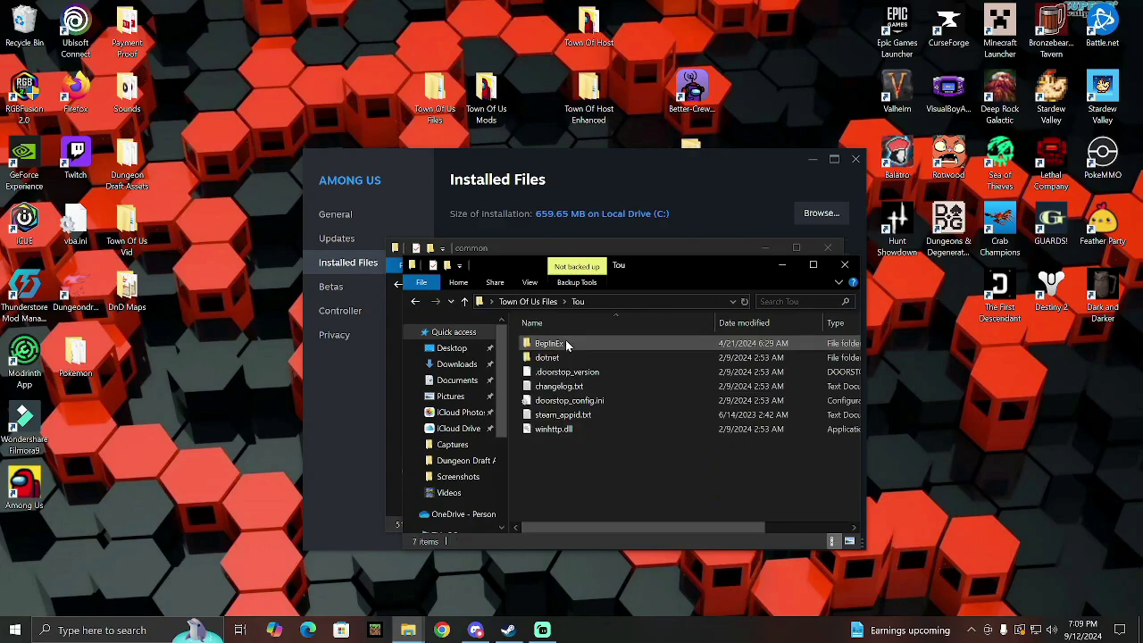
left_click_drag(644, 265, 387, 224)
double_click(489, 92)
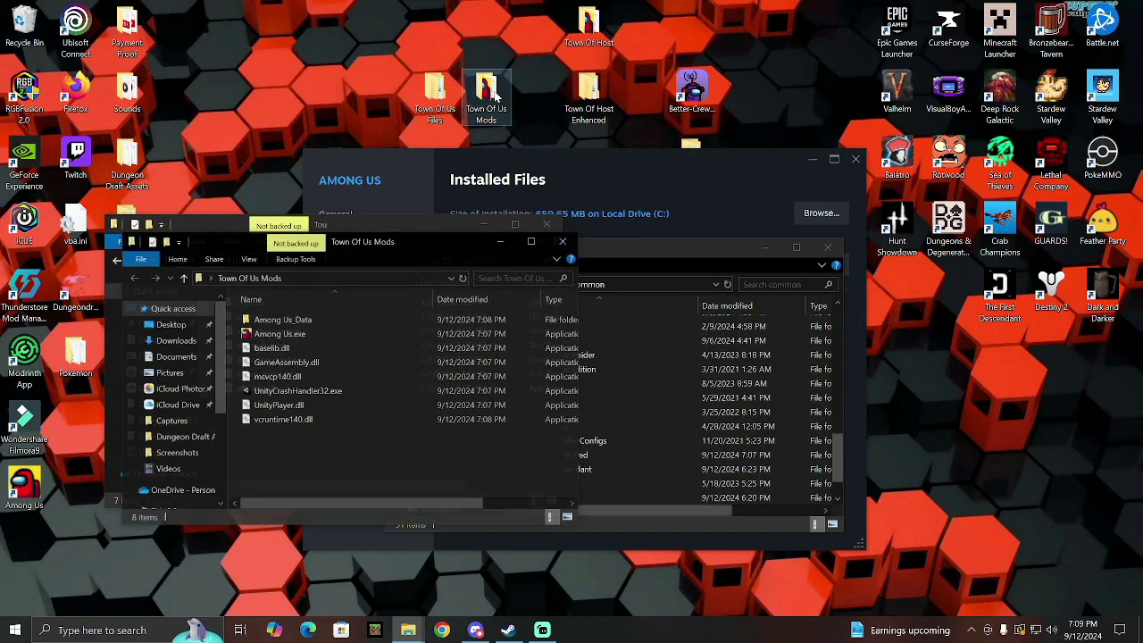
mouse_move(396, 249)
left_mouse_down()
mouse_move(607, 252)
mouse_move(697, 227)
left_mouse_up()
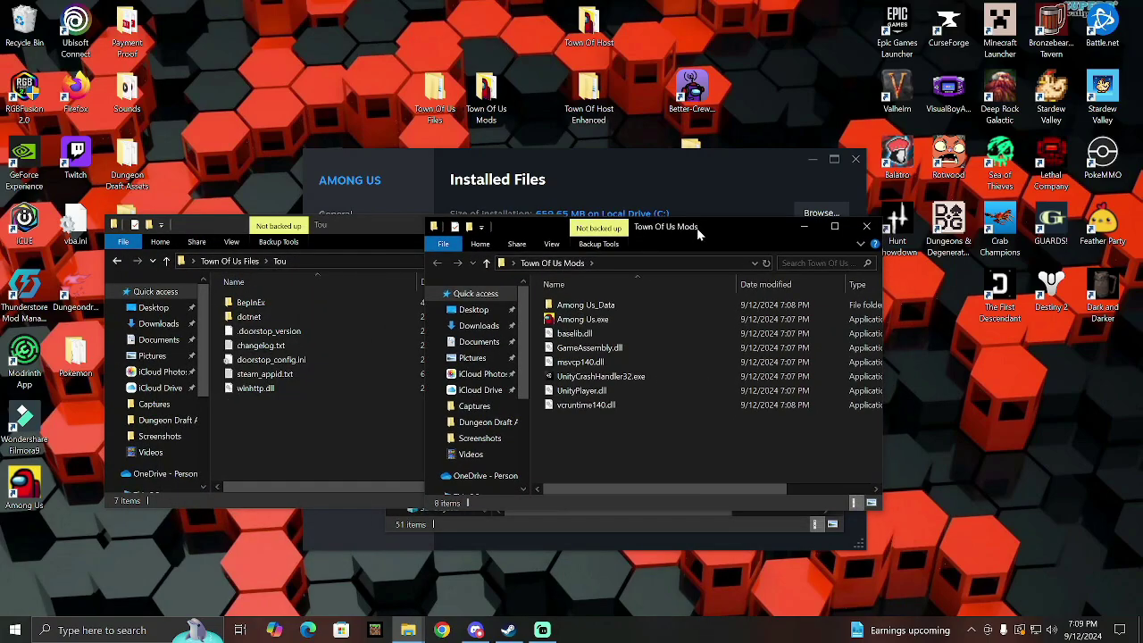
- Copy the seven Tou items and paste them into the Town Of Us Mods folder
left_click(272, 424)
left_click_drag(272, 420, 289, 302)
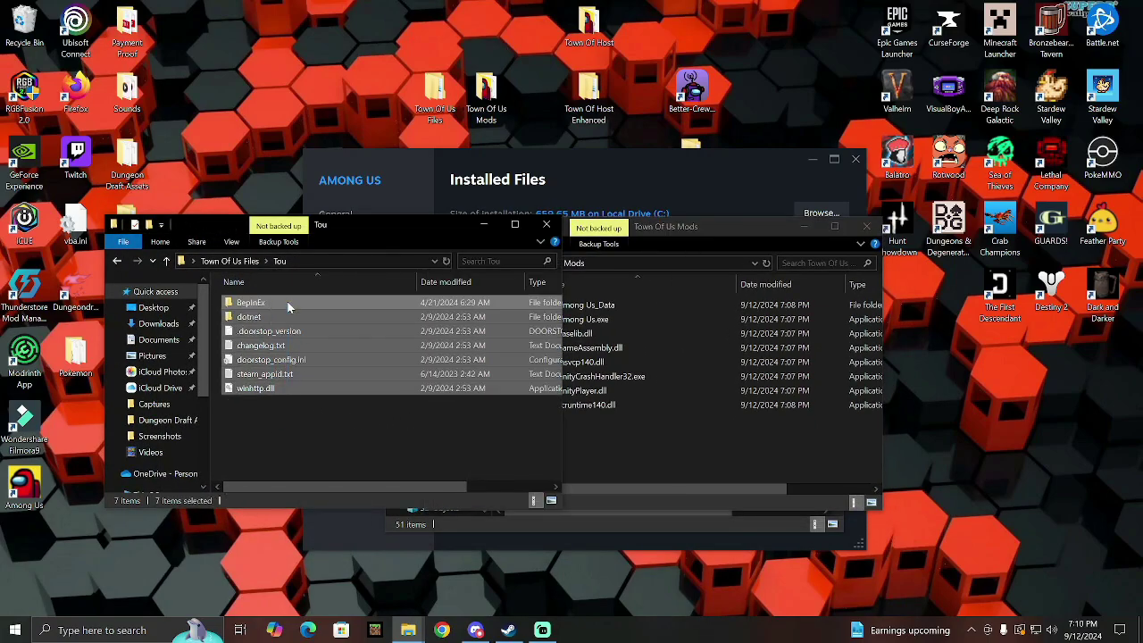
right_click(294, 302)
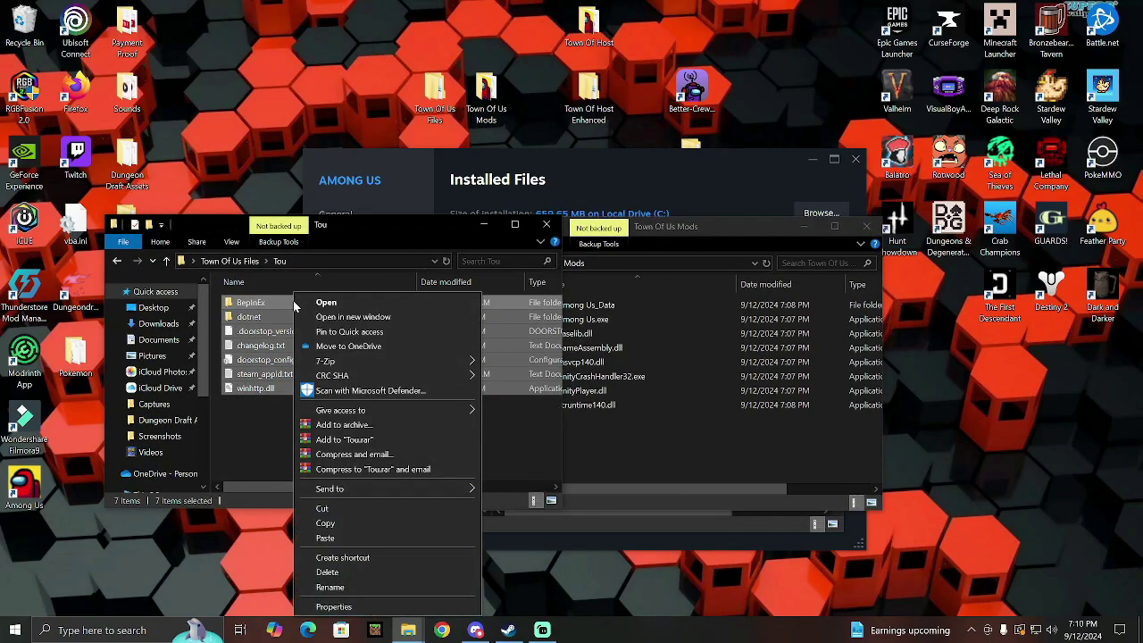
left_click(338, 518)
left_click(636, 437)
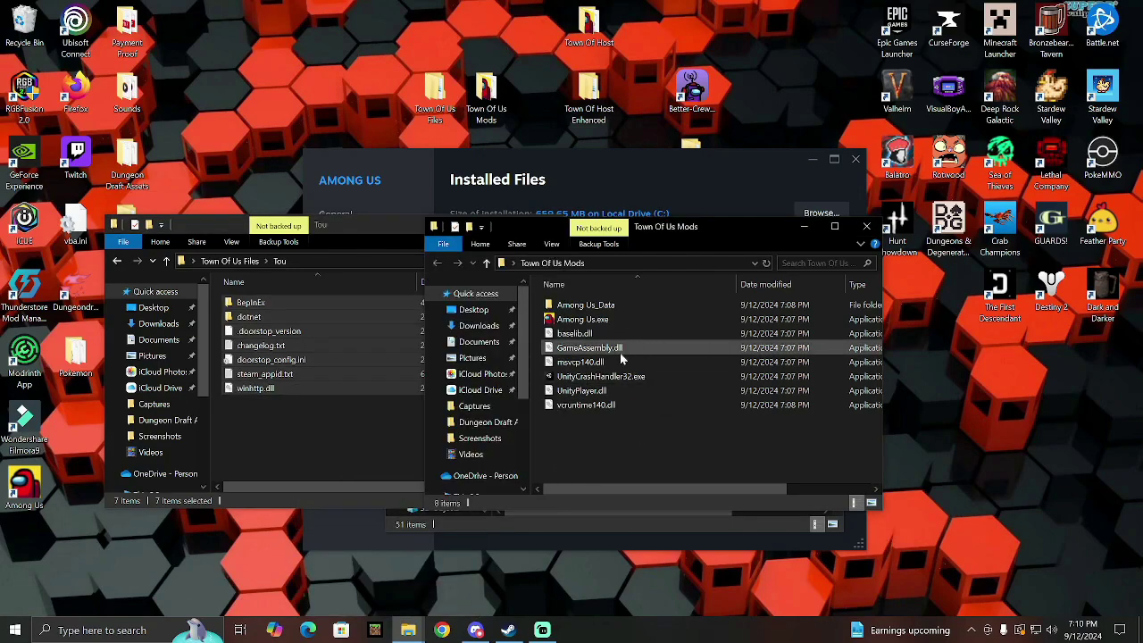
right_click(627, 429)
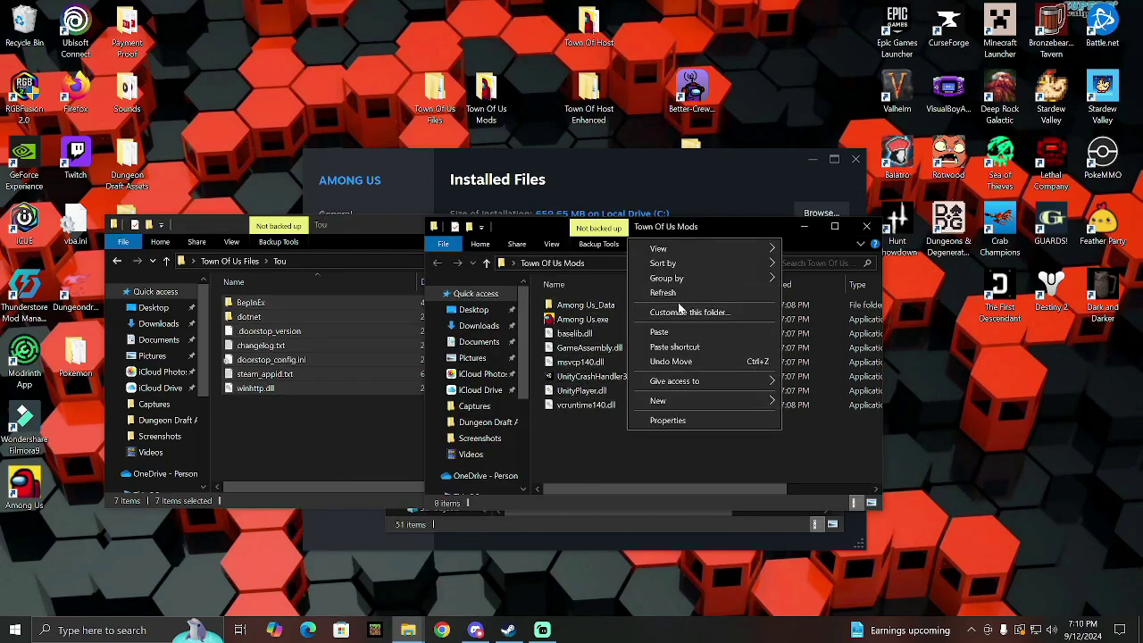
left_click(680, 333)
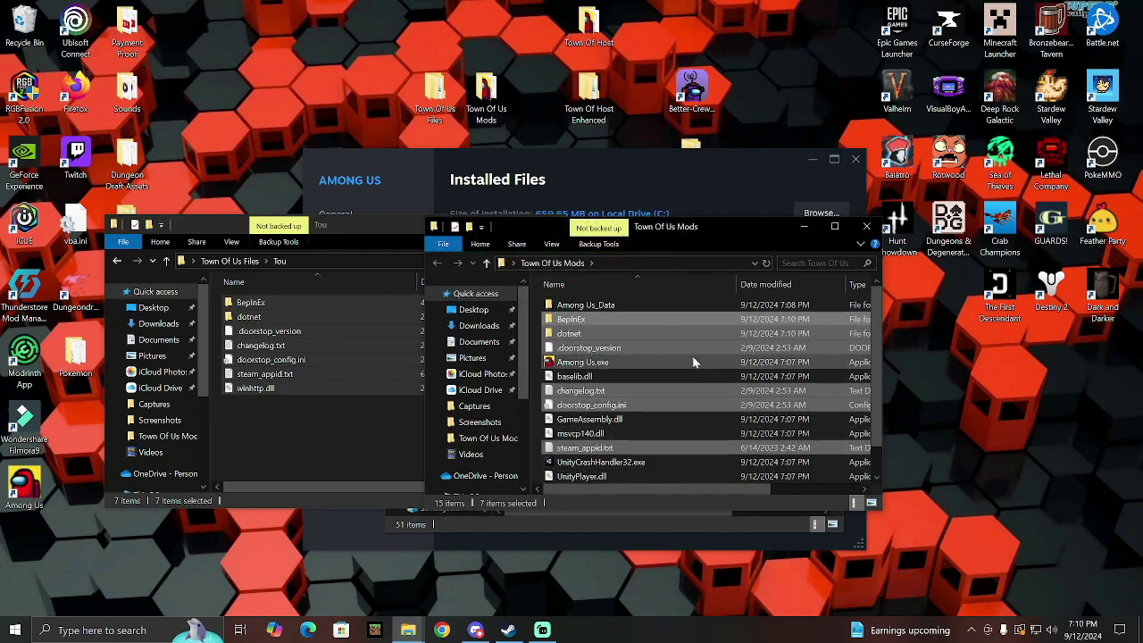
- Close the Tou window and launch the modded Among Us.exe from Town Of Us Mods
left_click(420, 230)
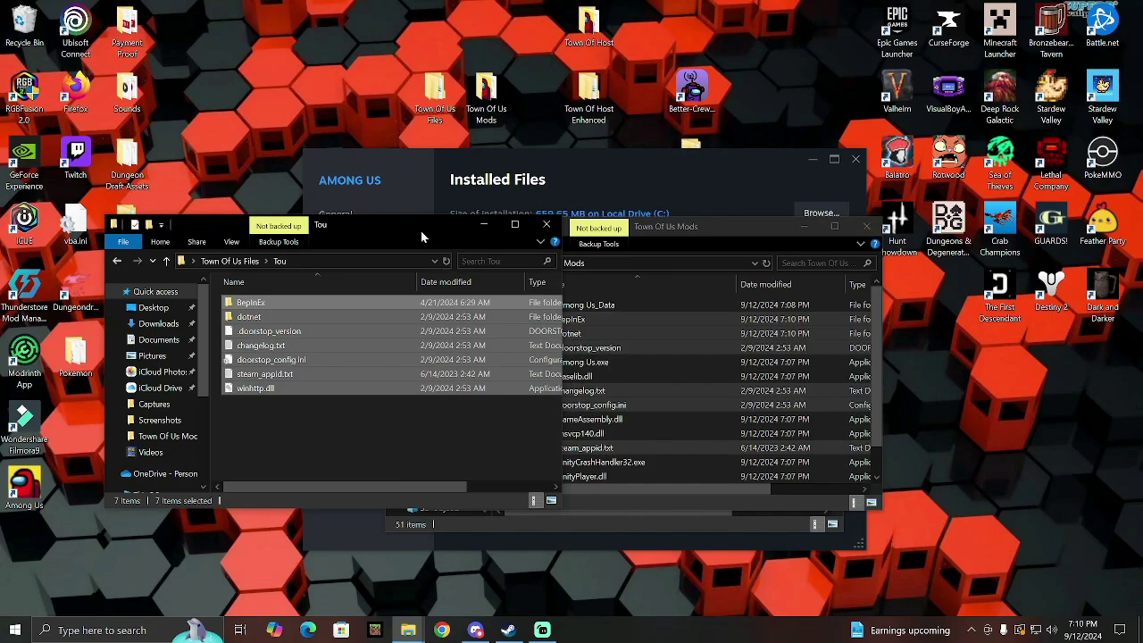
left_click(551, 224)
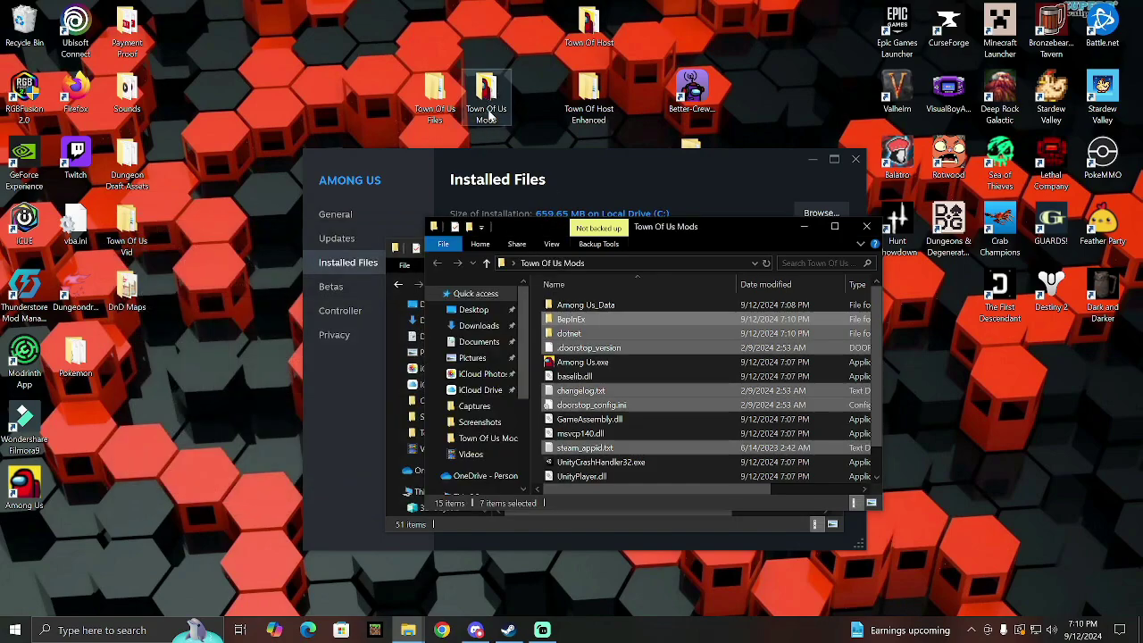
left_click(616, 363)
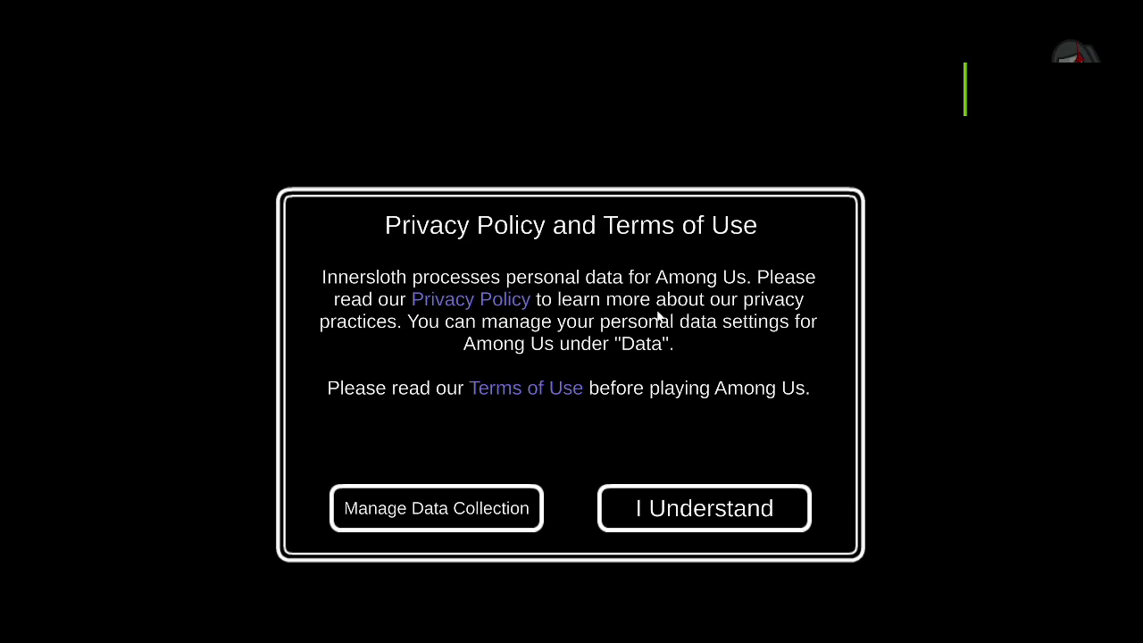
- Accept the privacy terms, skip the guest-account merge, and dismiss the announcement
left_click(732, 521)
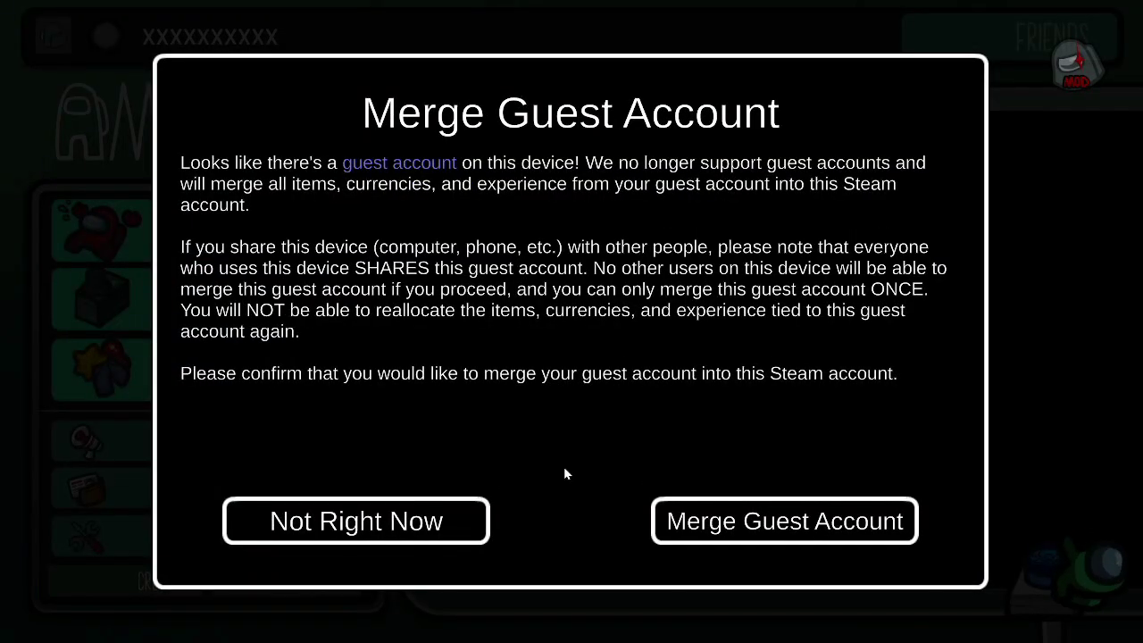
left_click(408, 509)
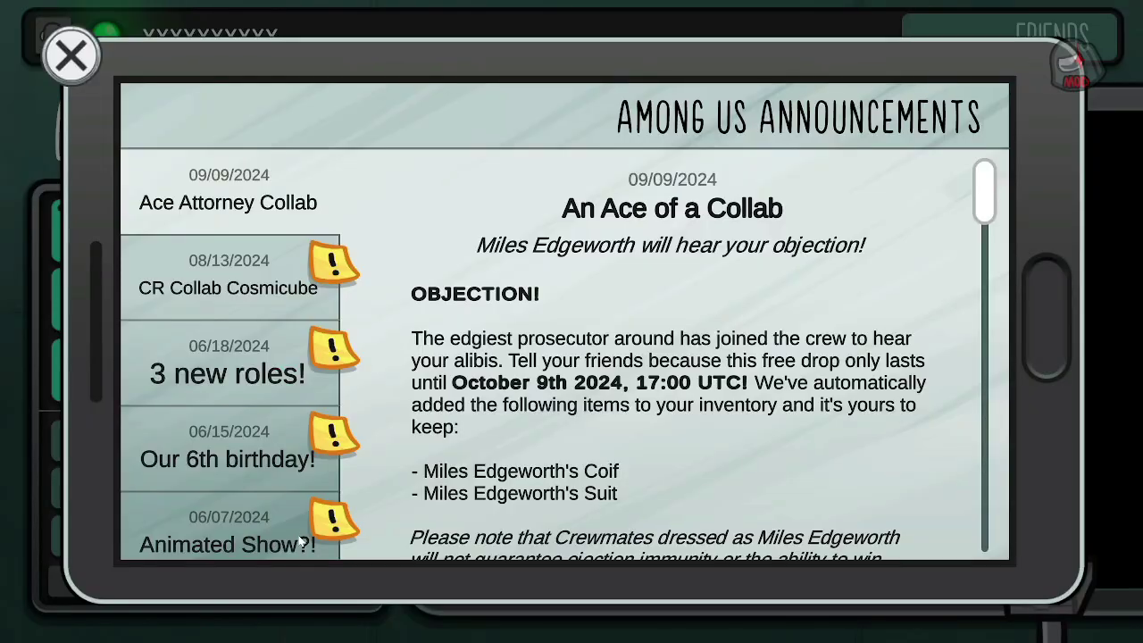
left_click(297, 535)
key("Escape")
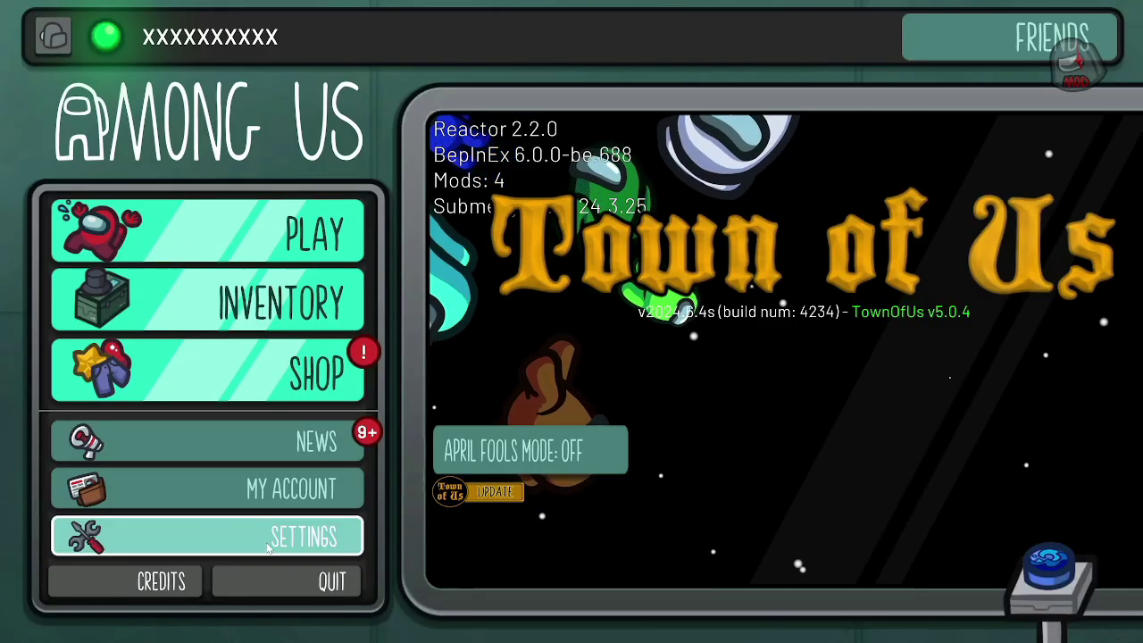
- Turn the music volume down to zero in Settings
left_click(268, 547)
left_click_drag(615, 408, 459, 405)
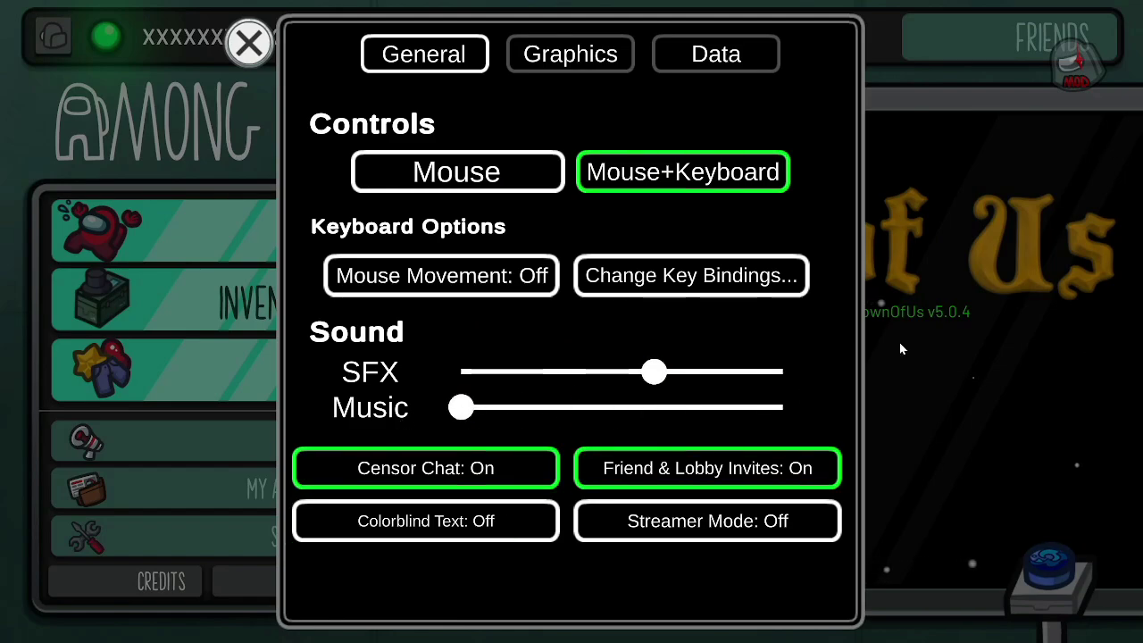
key("Escape")
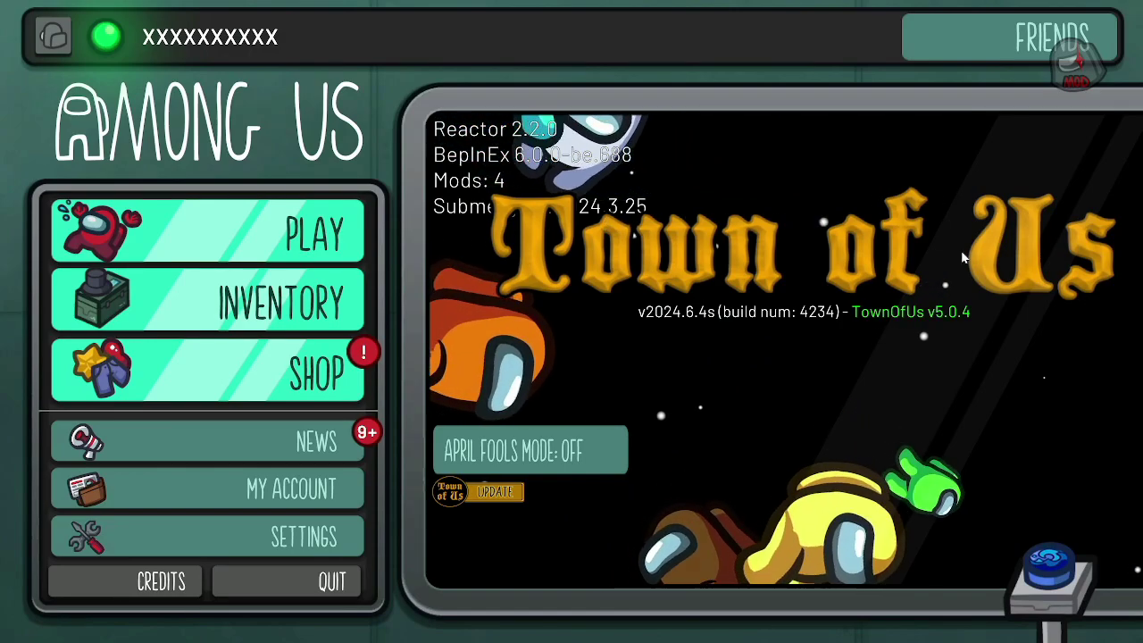
- Enter the play options and page through the How to Play tutorial
key("Return")
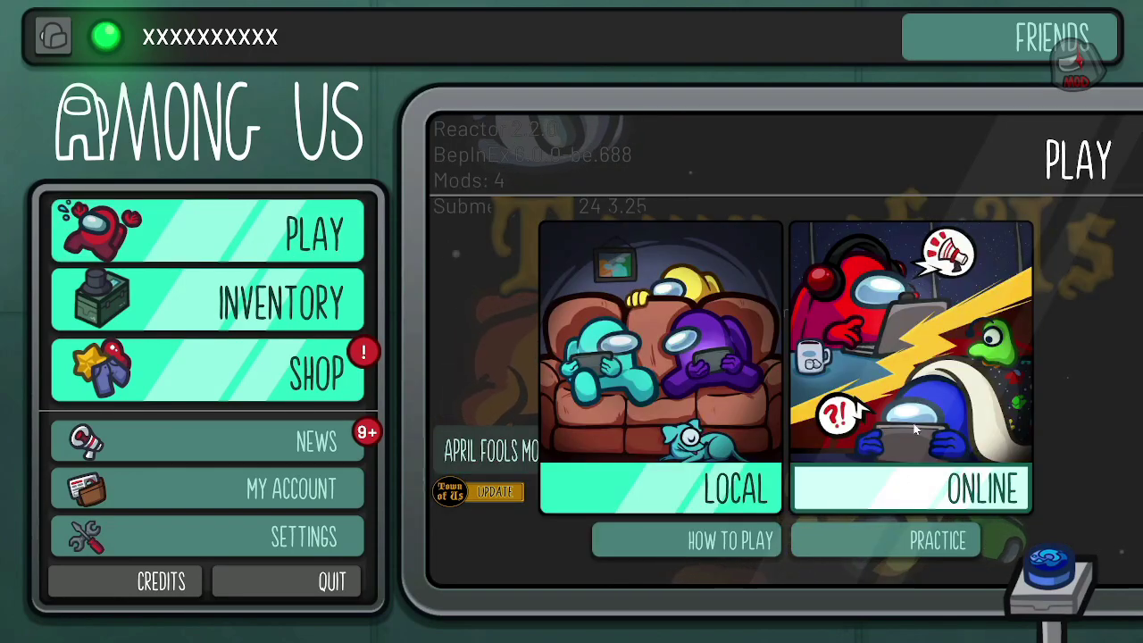
left_click(730, 540)
left_click(1104, 324)
left_click(1103, 323)
left_click(1103, 323)
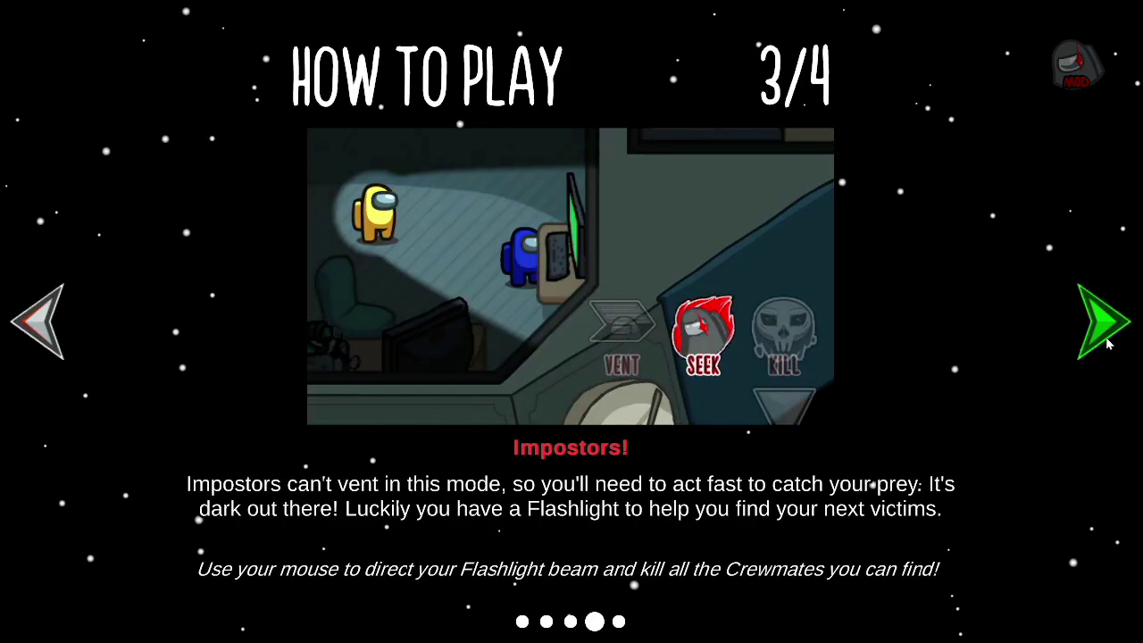
left_click(1104, 324)
left_click(1104, 323)
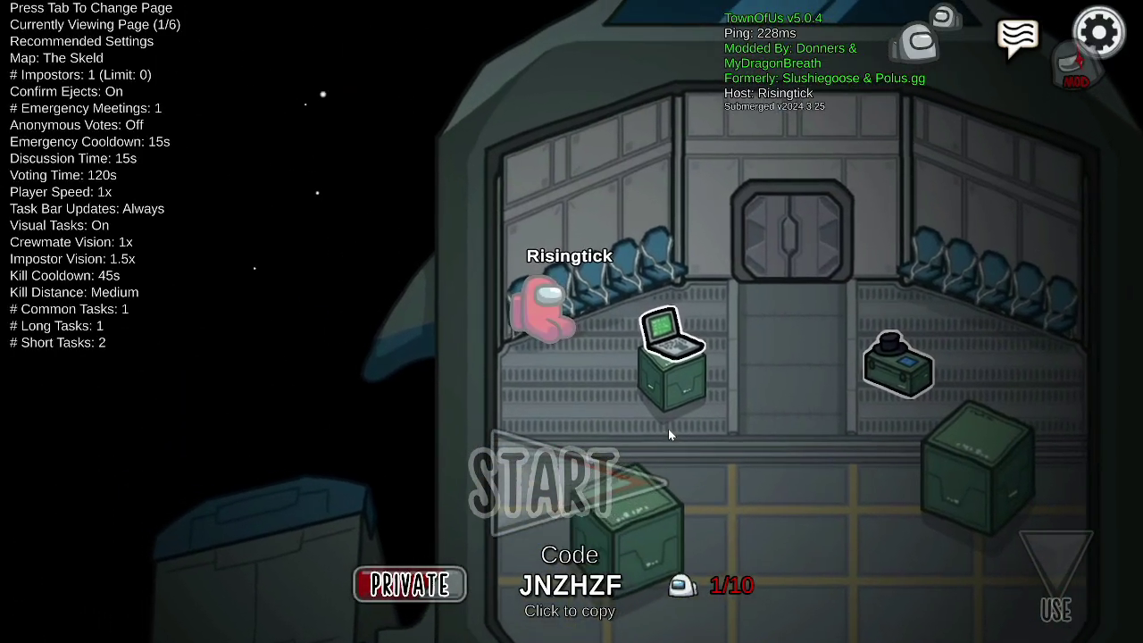
- At the laptop, browse the Town of Us, Crewmate, Neutral, Impostor and Modifier settings unchanged
key("d")
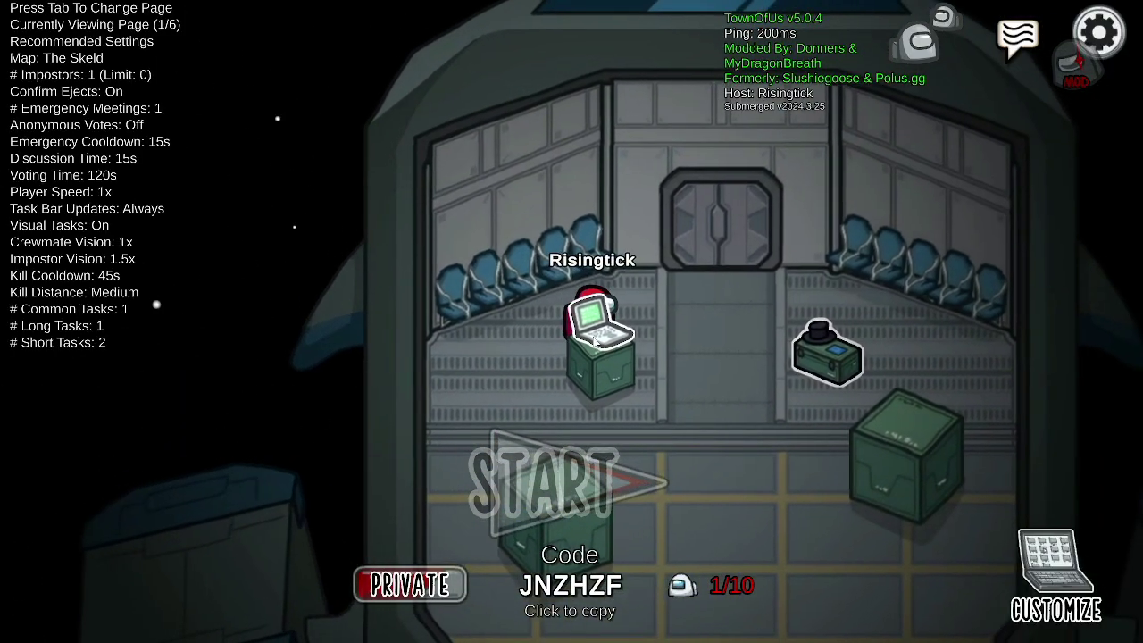
left_click(597, 341)
left_click(437, 53)
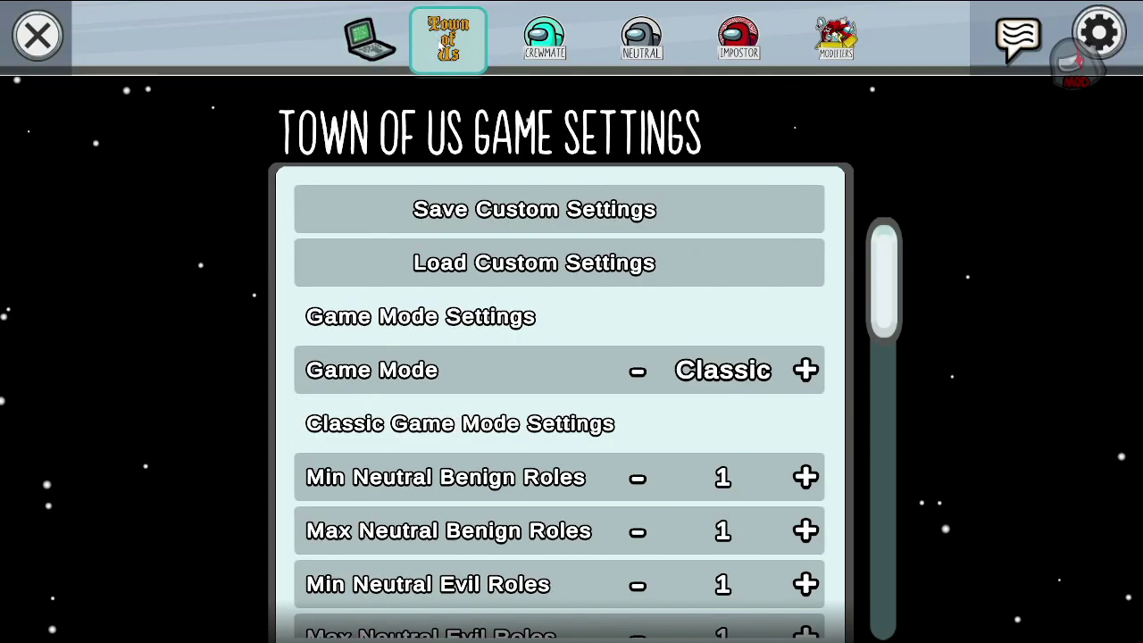
scroll(559, 402, "down", 5)
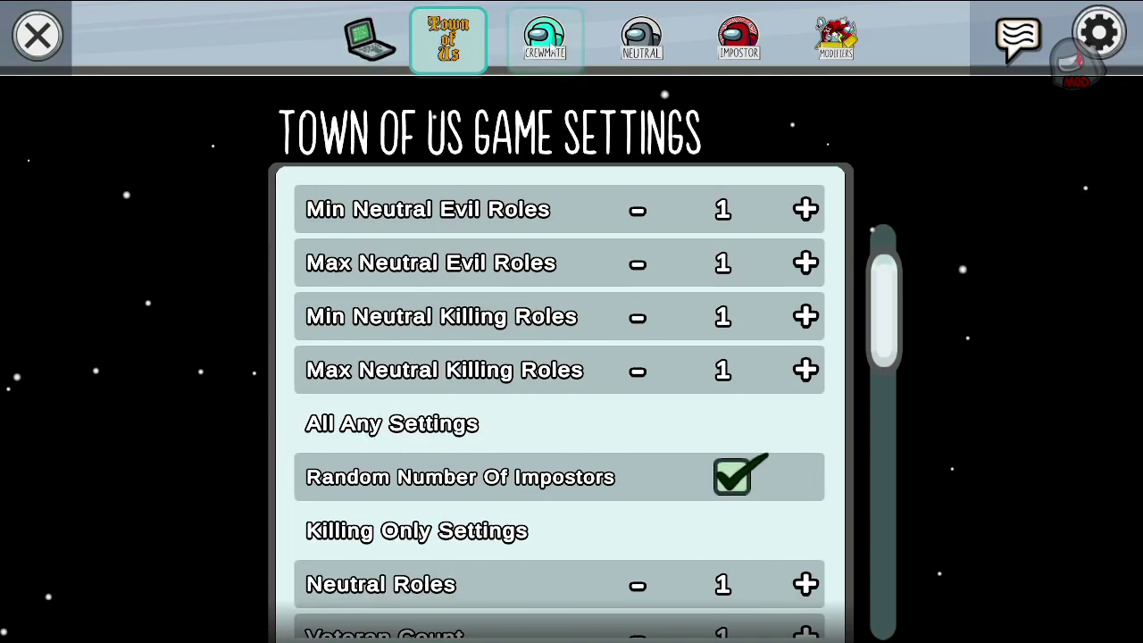
left_click(547, 49)
left_click(643, 37)
left_click(738, 38)
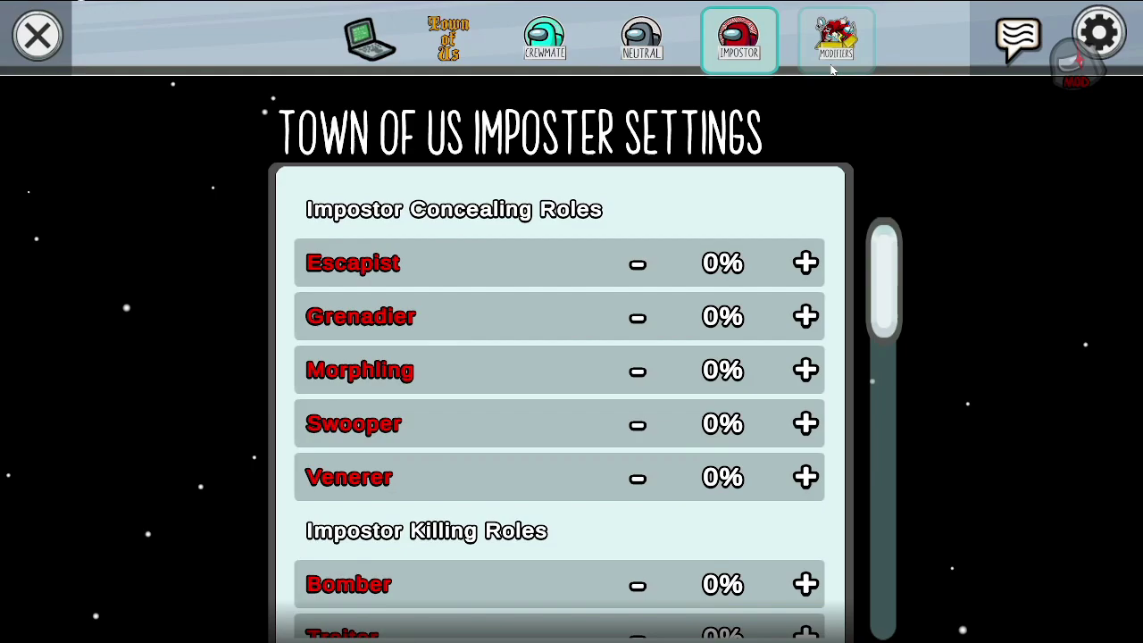
left_click(836, 37)
left_click(35, 36)
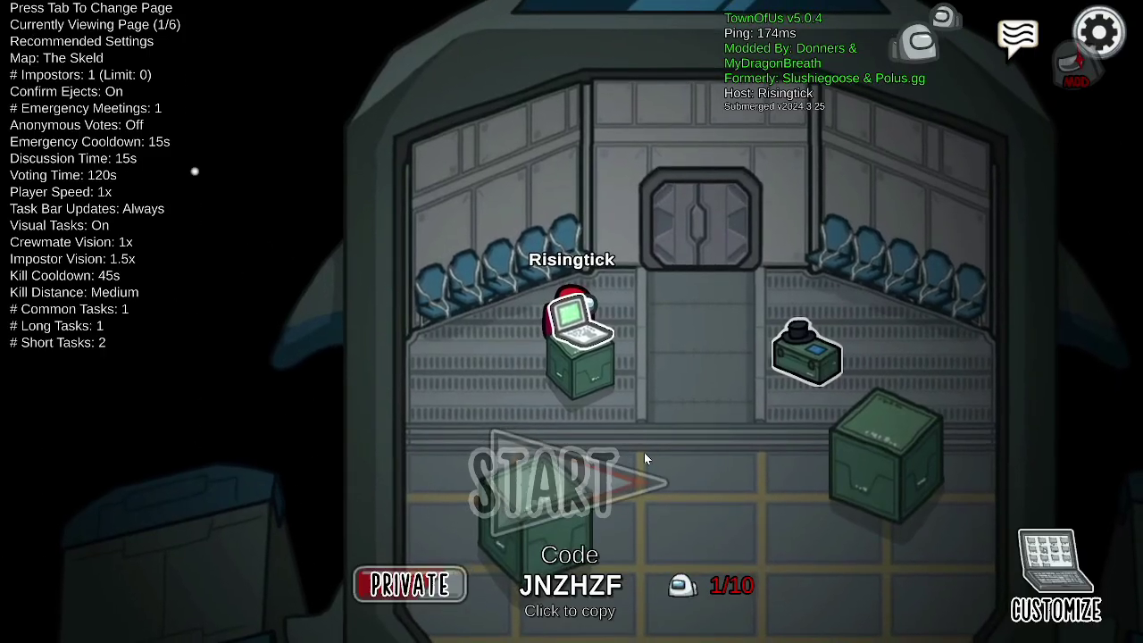
- Walk the crewmate around the lobby toward the door and back near the laptop
key("d")
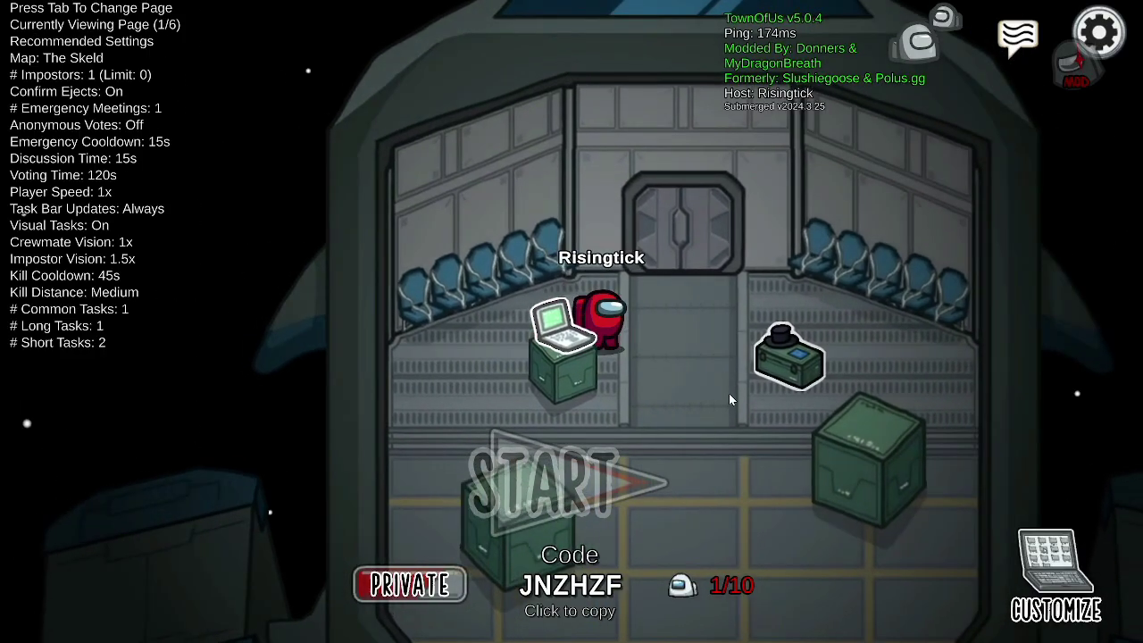
key("s")
key("d")
key("w")
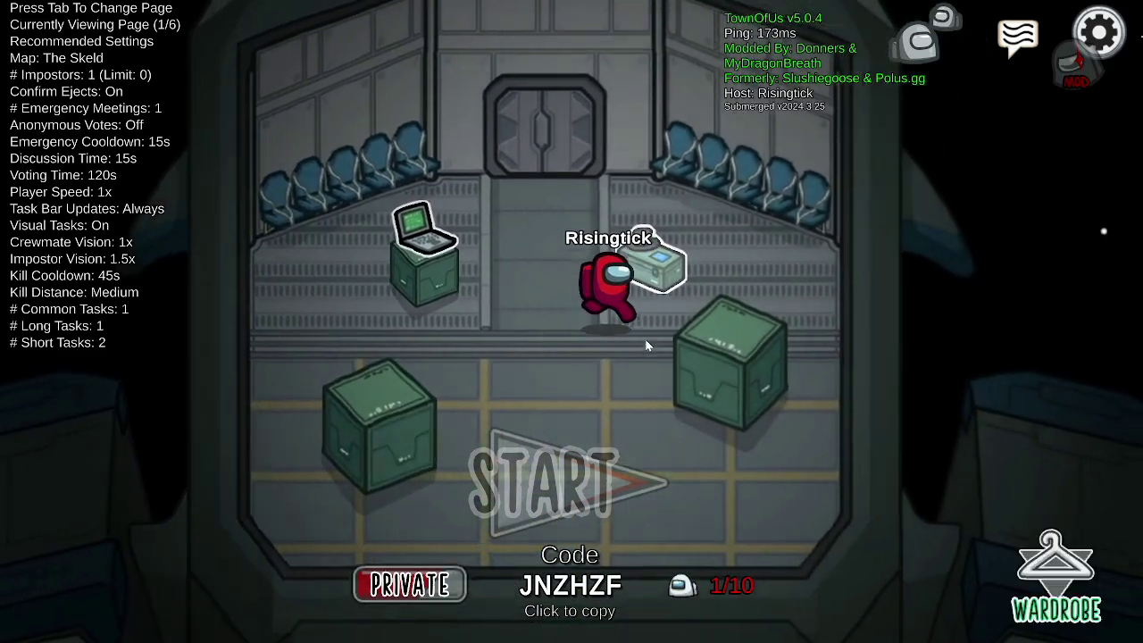
key("a")
key("a")
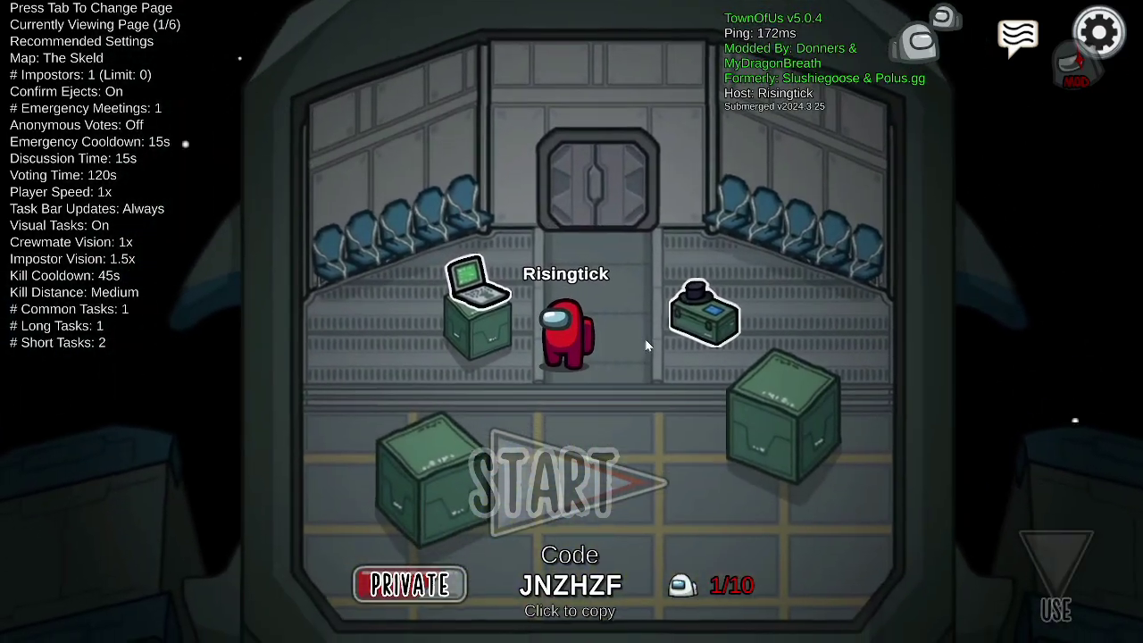
key("a")
key("d")
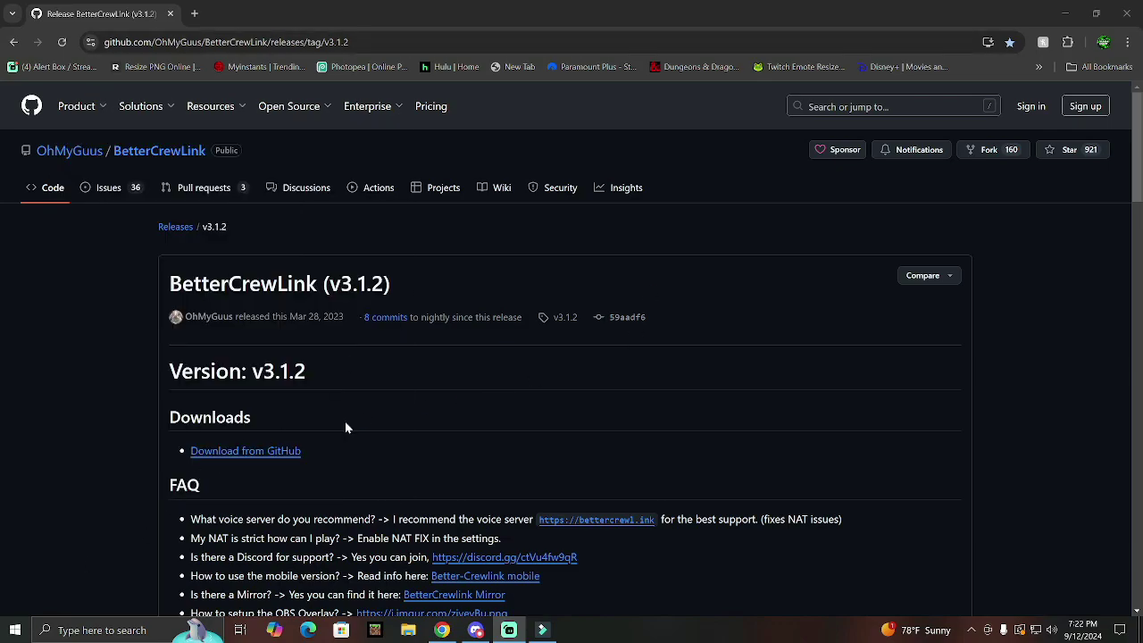
- Download Better-CrewLink-Setup-3.1.2 from GitHub and confirm the 184 MB download finished
left_click(269, 456)
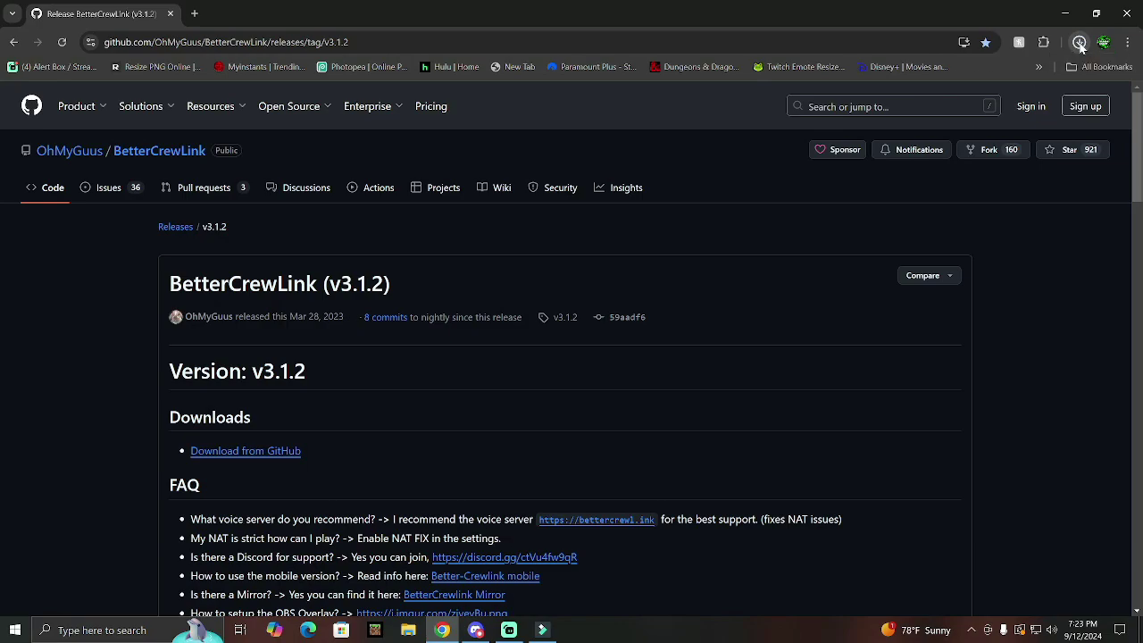
left_click(1079, 43)
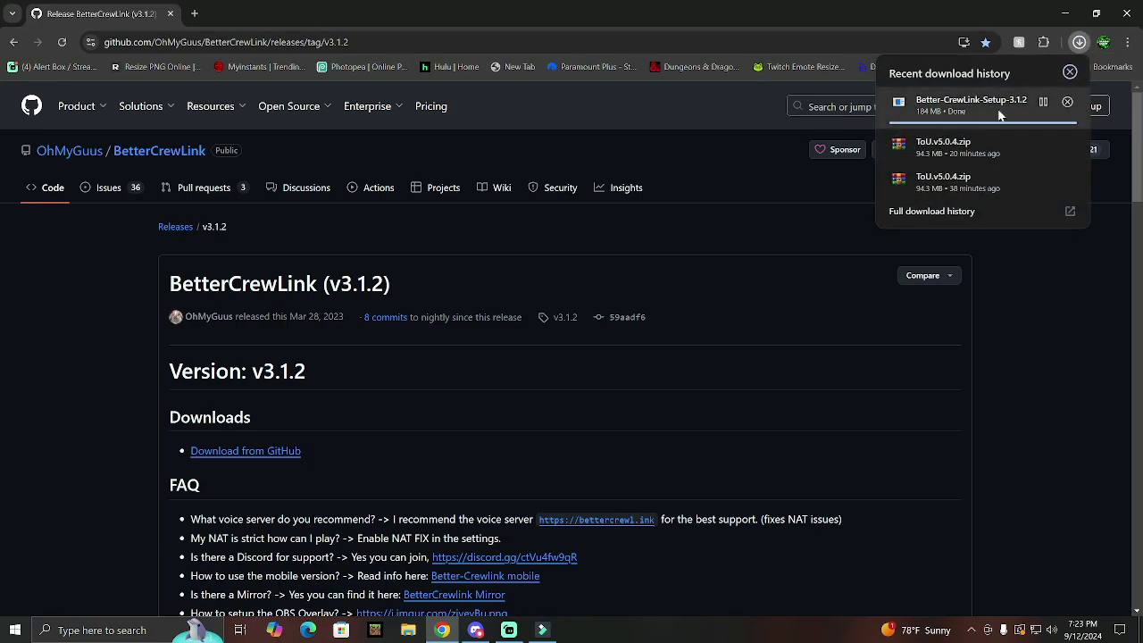
left_click(1040, 268)
left_click(1081, 43)
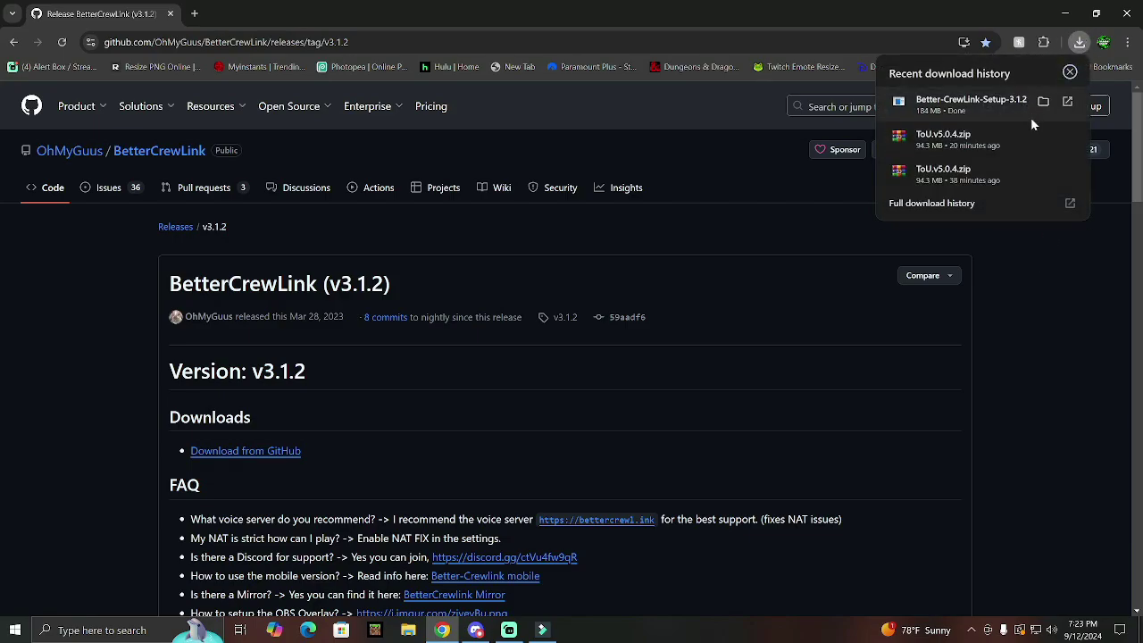
left_click(1031, 236)
- Launch BetterCrewLink from its desktop shortcut and open the Town Of Us Mods folder
left_click(1066, 14)
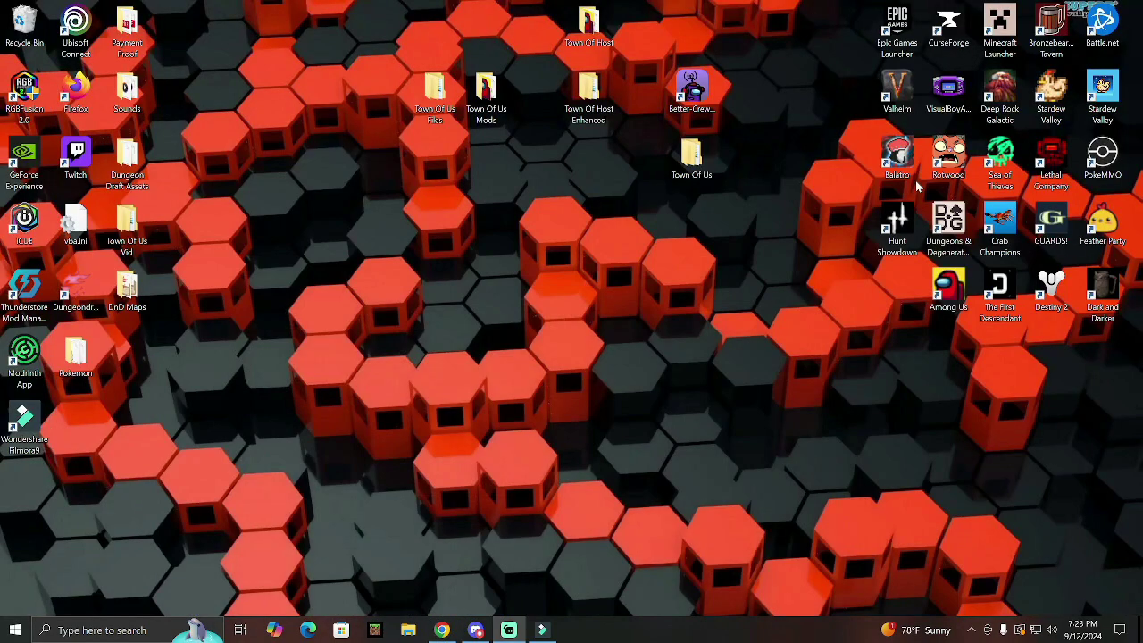
mouse_move(706, 95)
left_mouse_down()
mouse_move(427, 280)
mouse_move(577, 210)
mouse_move(660, 96)
left_mouse_up()
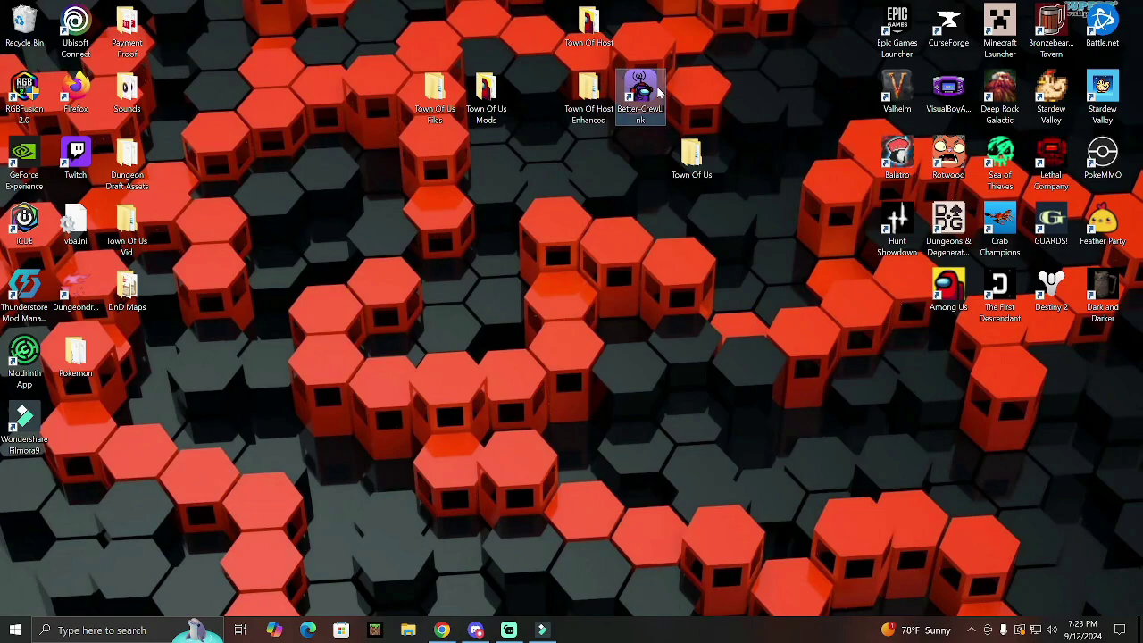
double_click(659, 92)
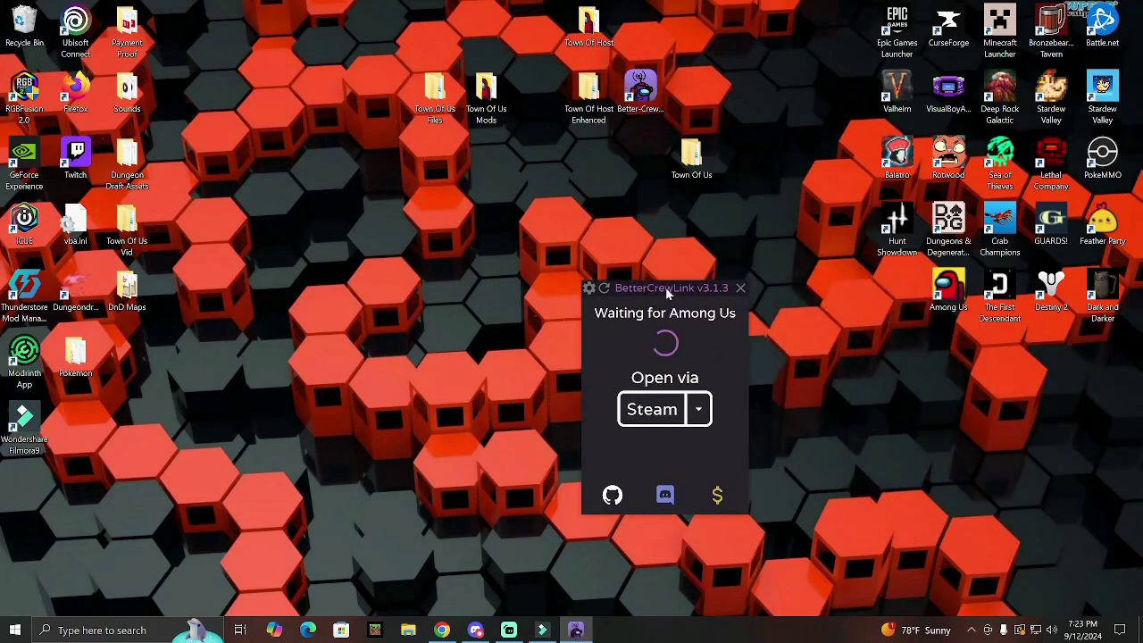
left_click_drag(667, 290, 699, 243)
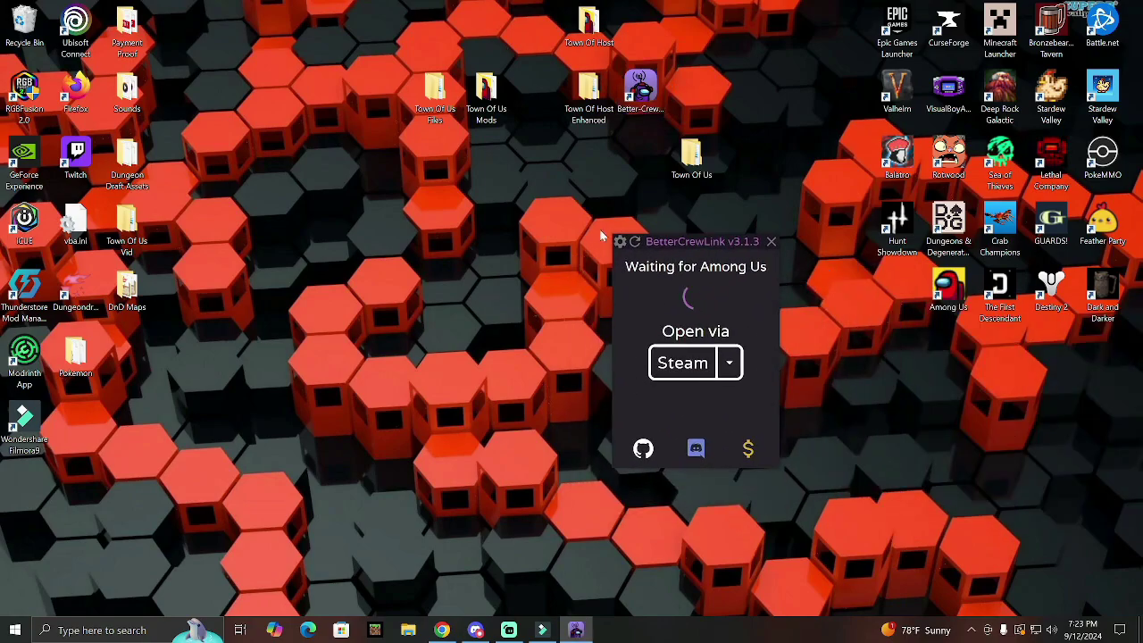
double_click(507, 100)
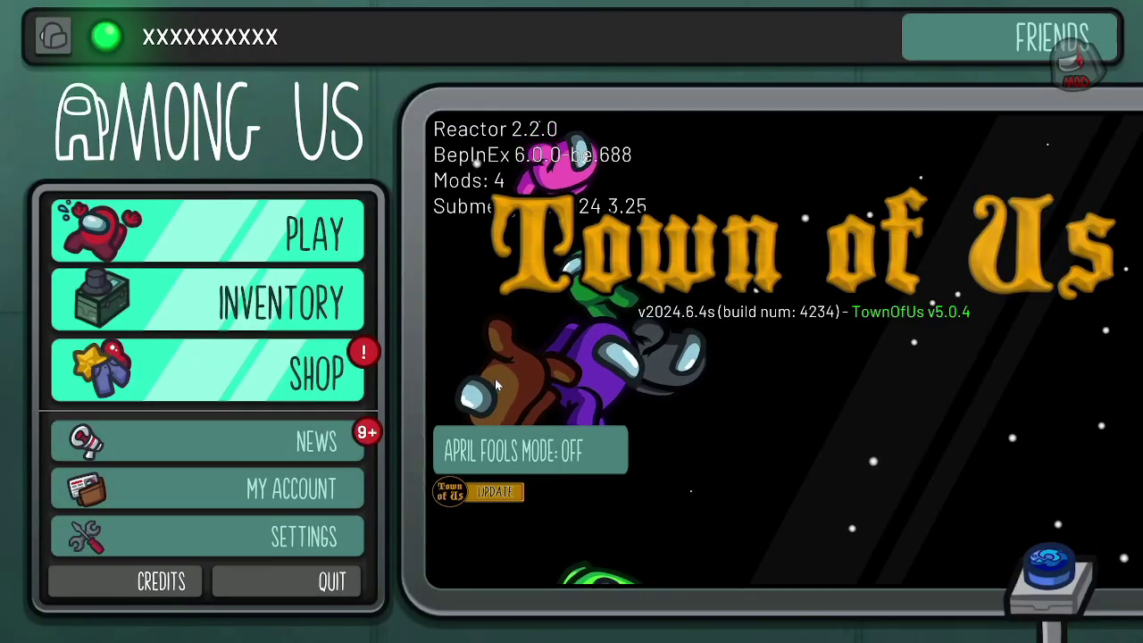
- Host a new online game through Play, Online and Create Game
left_click(313, 234)
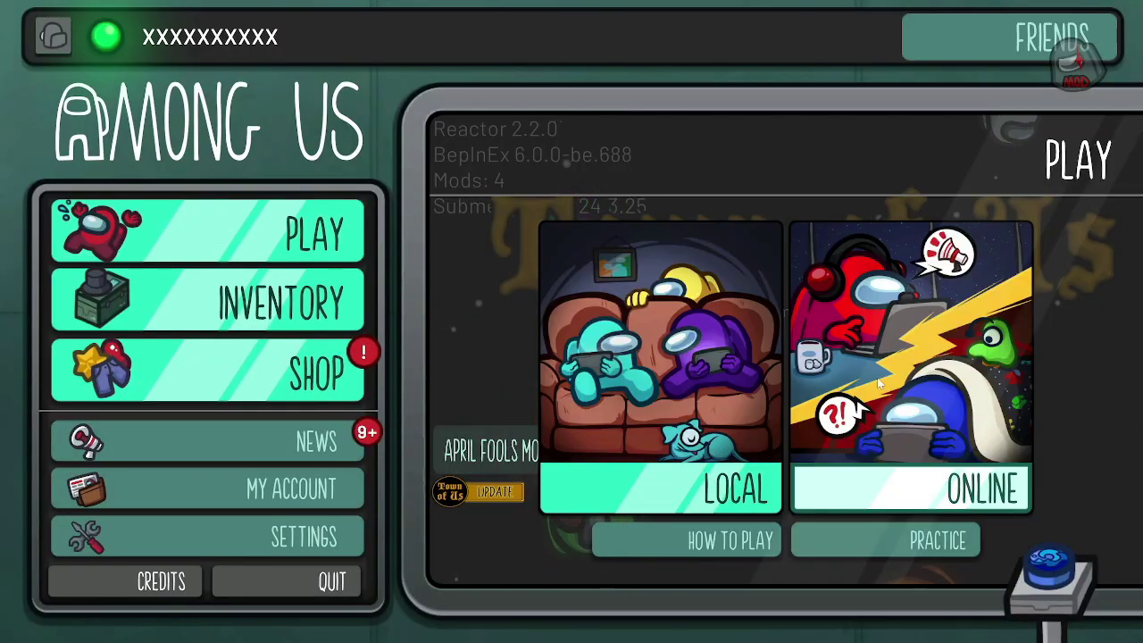
left_click(911, 487)
left_click(570, 257)
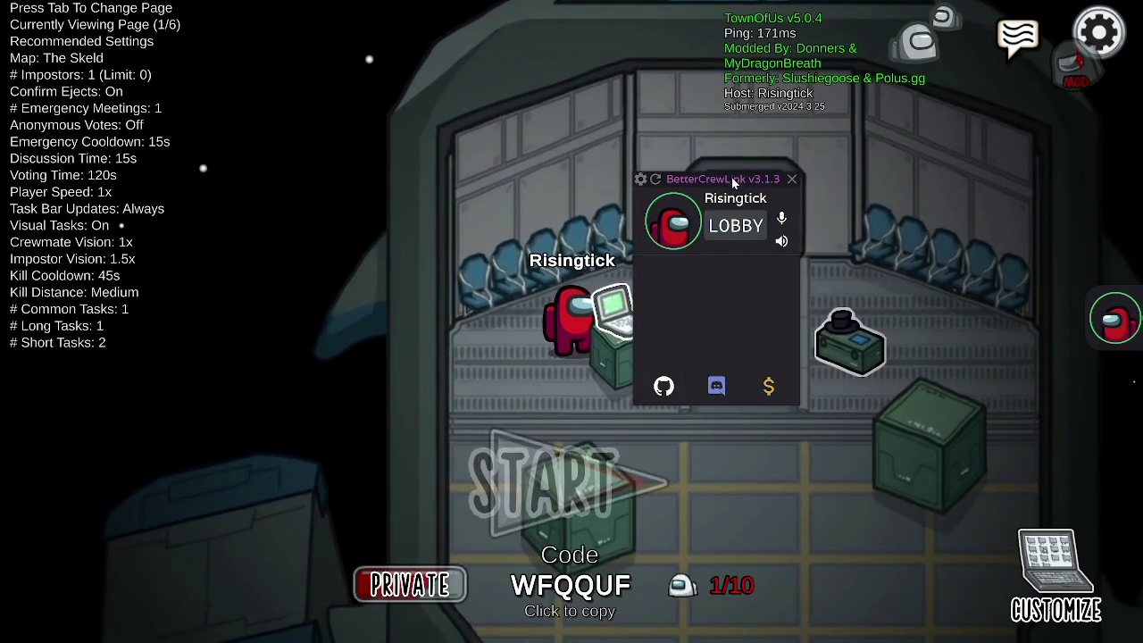
- Move the BetterCrewLink overlay up and right, then walk the crewmate around the room
left_click_drag(731, 172, 773, 152)
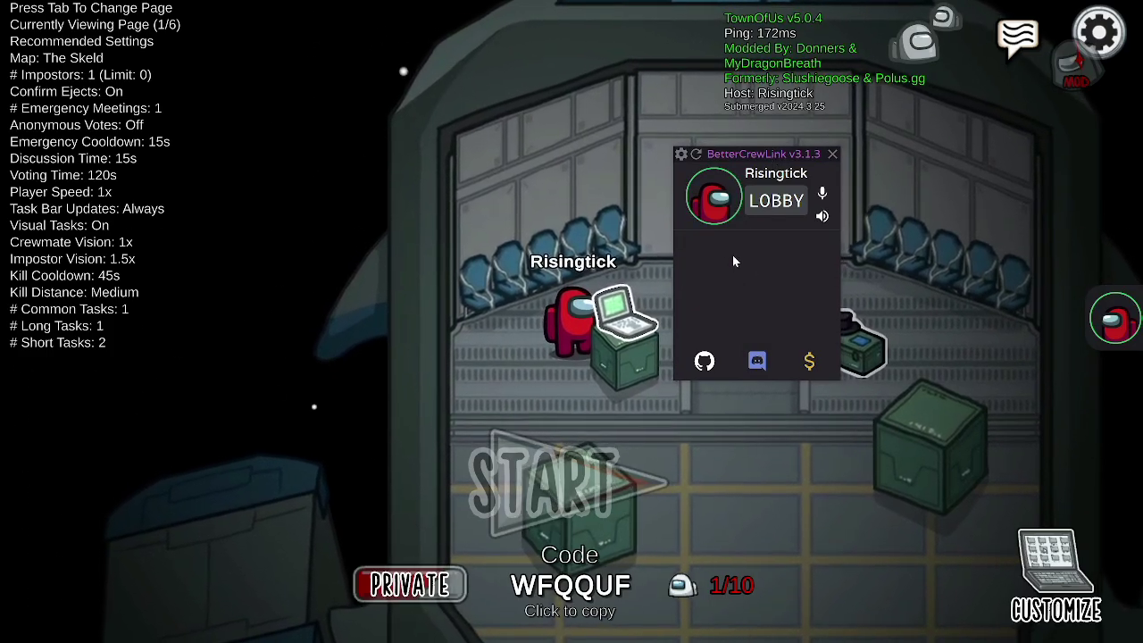
left_click_drag(694, 416, 700, 389)
key("w")
key("a")
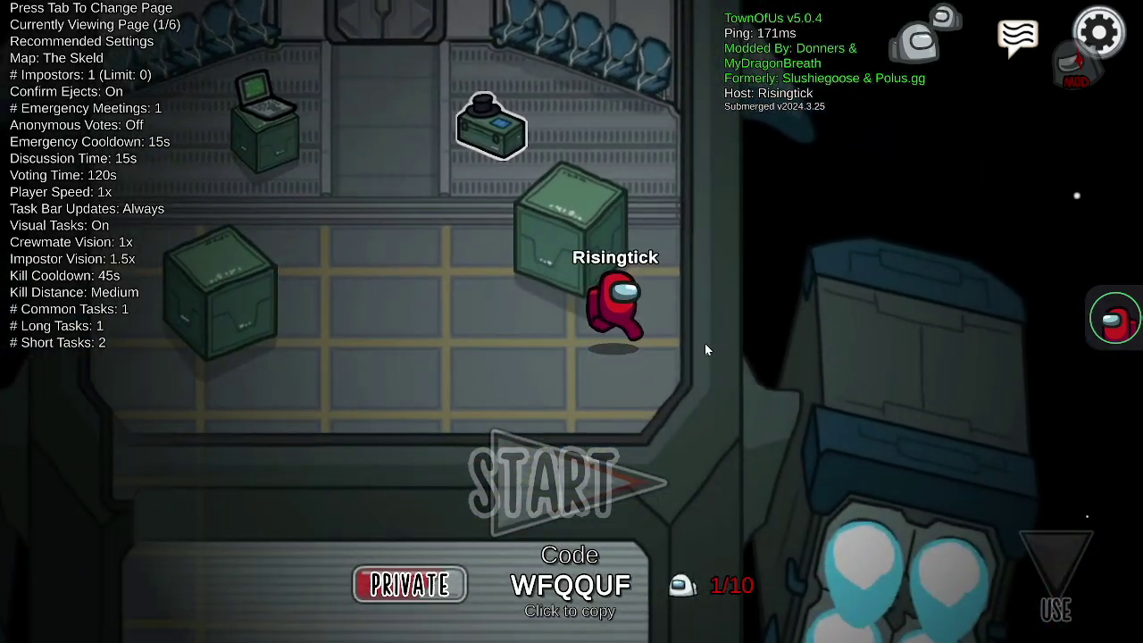
key("a")
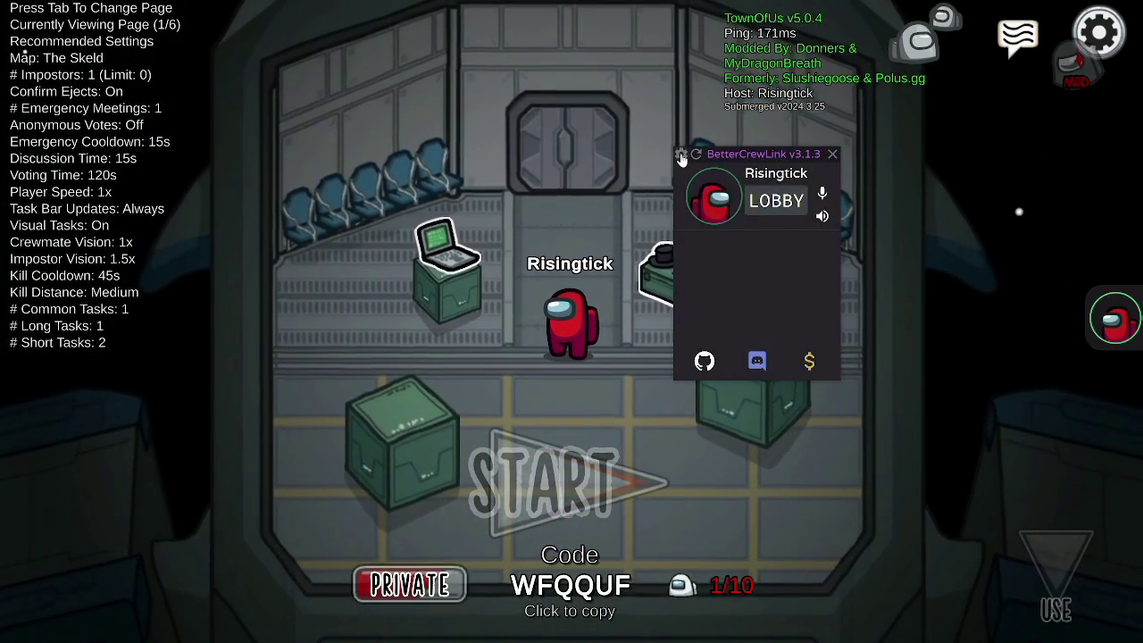
- Review BetterCrewLink's settings, voice distance 6.0 and Walls Block Audio on, then close them unchanged
left_click(680, 154)
scroll(740, 338, "down", 5)
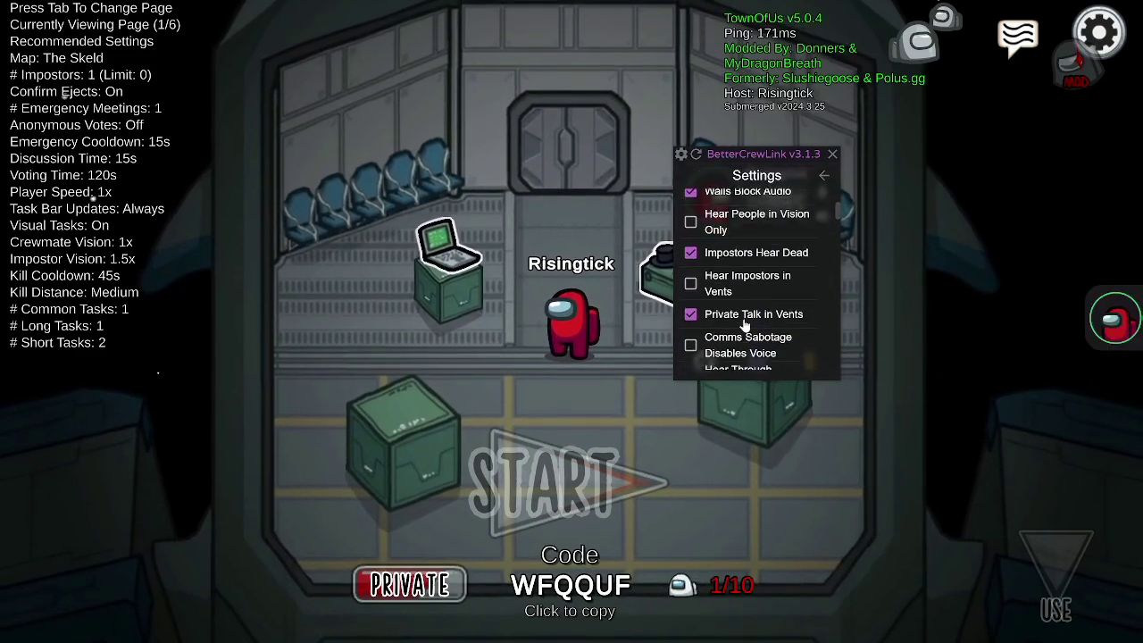
scroll(728, 308, "down", 5)
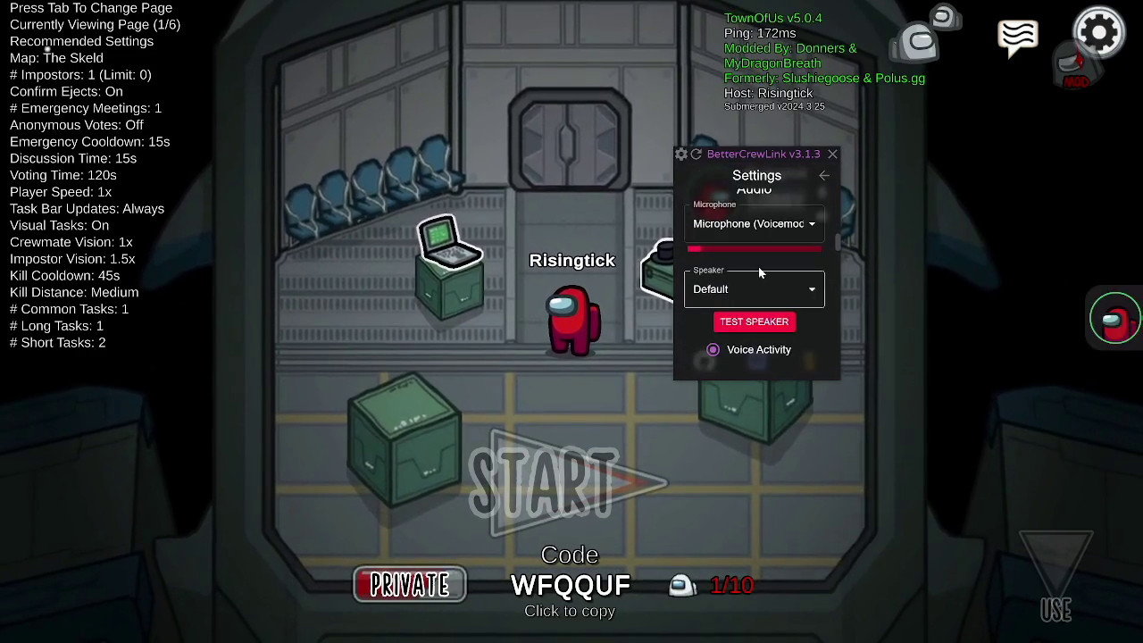
scroll(754, 307, "down", 5)
scroll(754, 307, "up", 10)
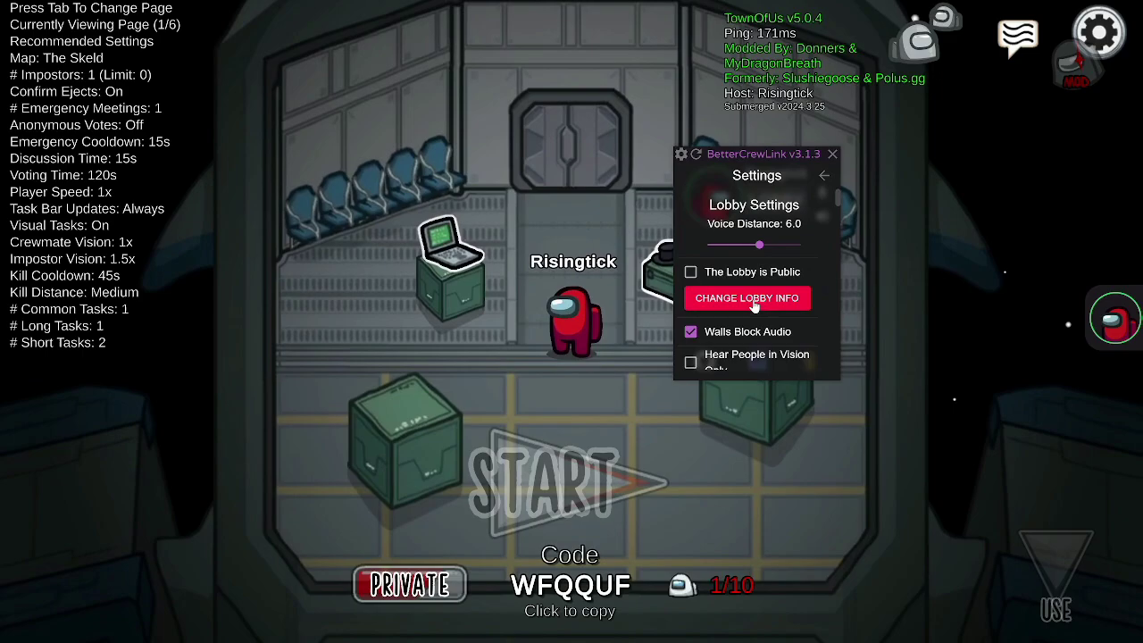
left_click(567, 225)
- Walk the crewmate between the laptop, hat box and door in the lobby
key("a")
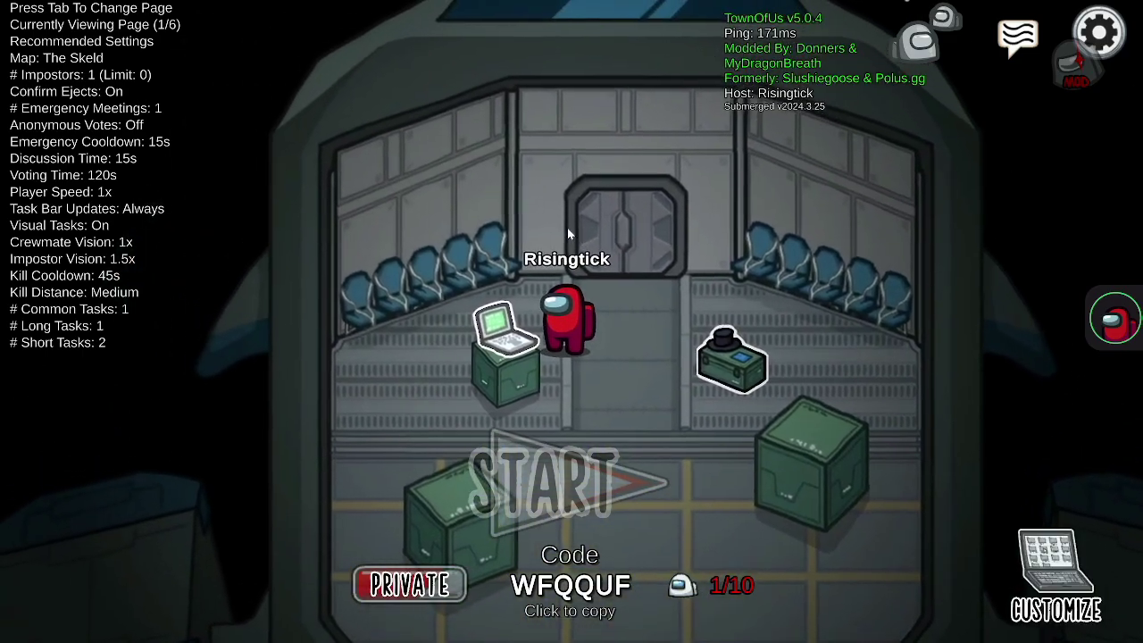
key("d")
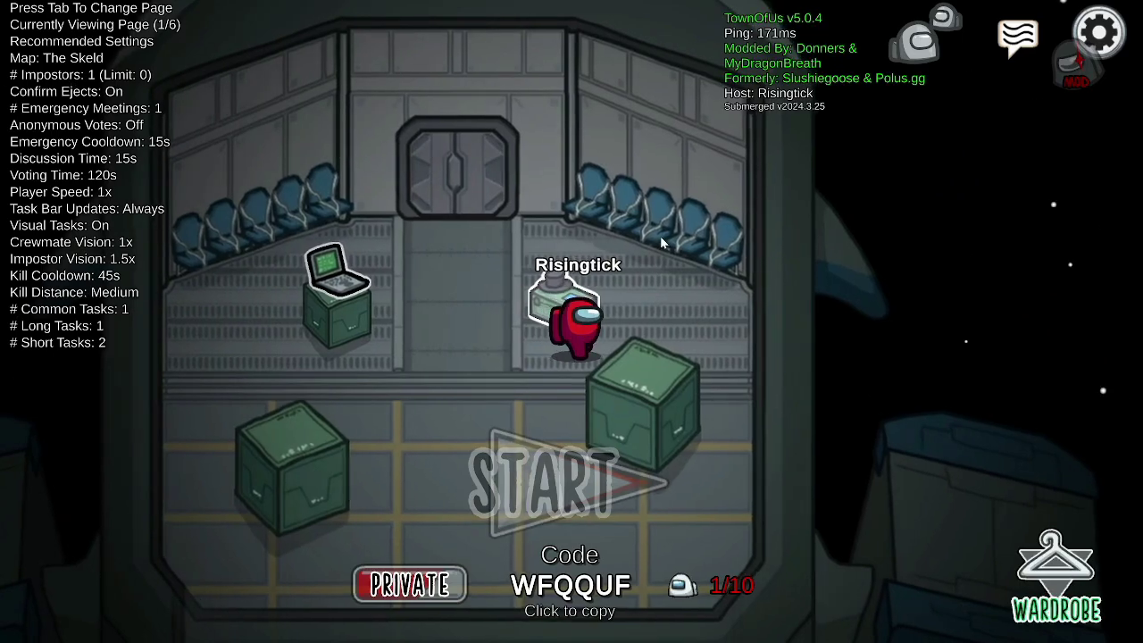
key("w")
key("a")
key("a")
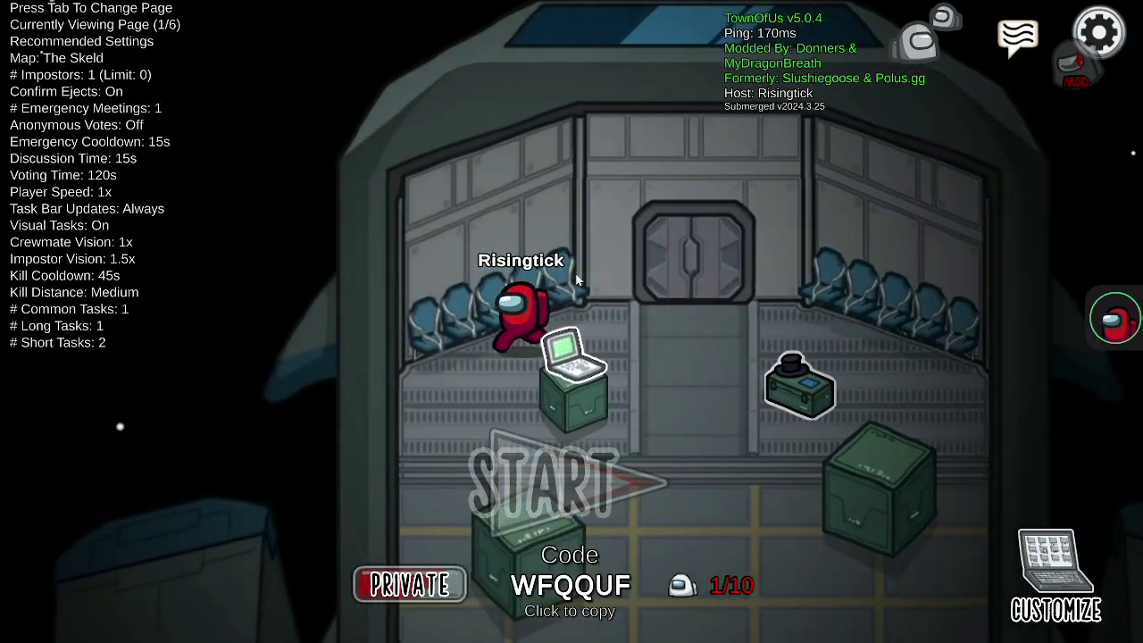
key("s")
key("d")
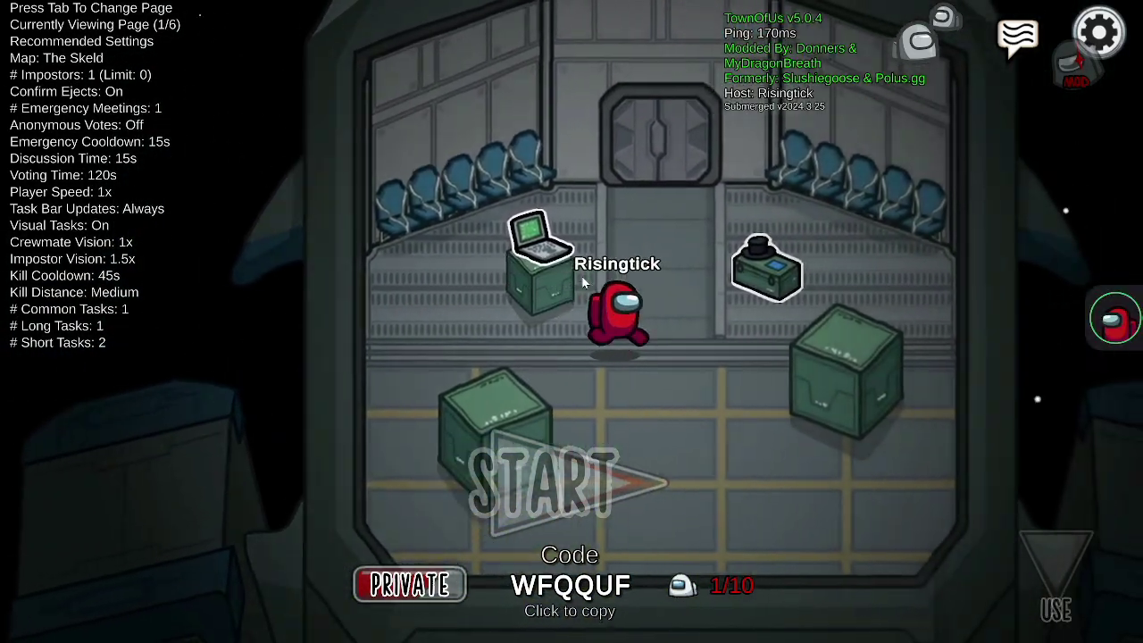